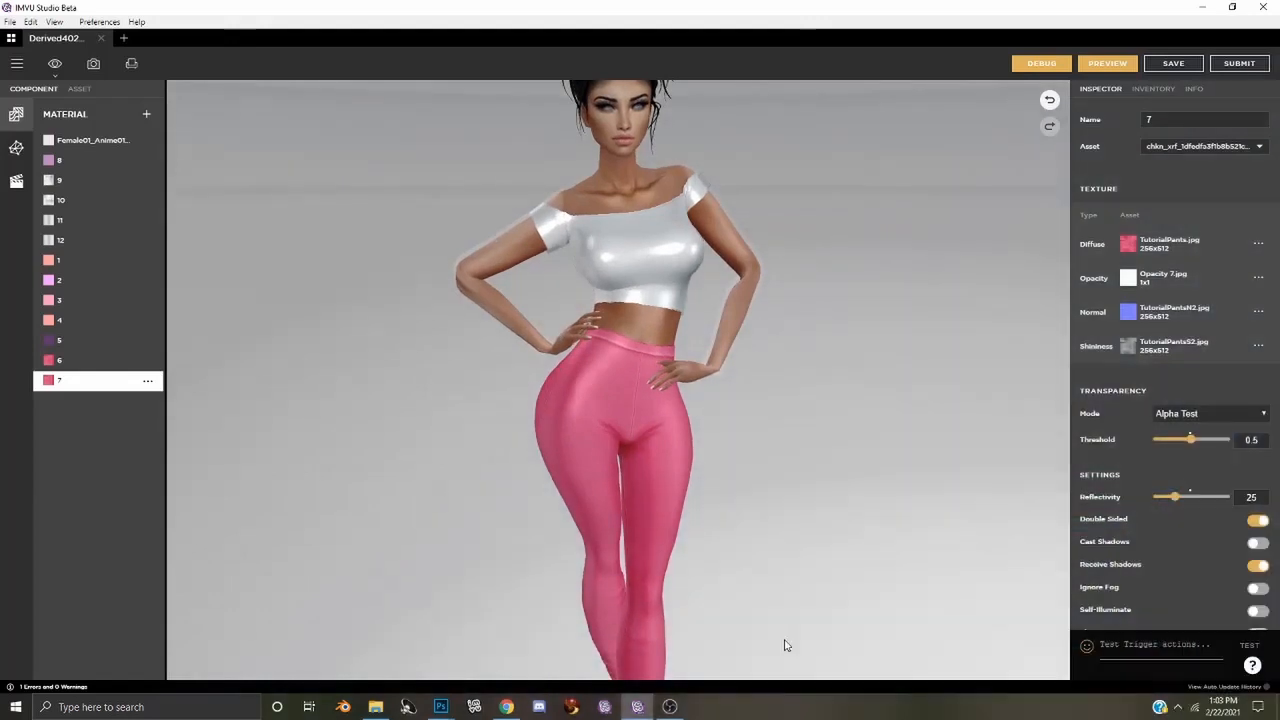
scroll(788, 578, "down", 3)
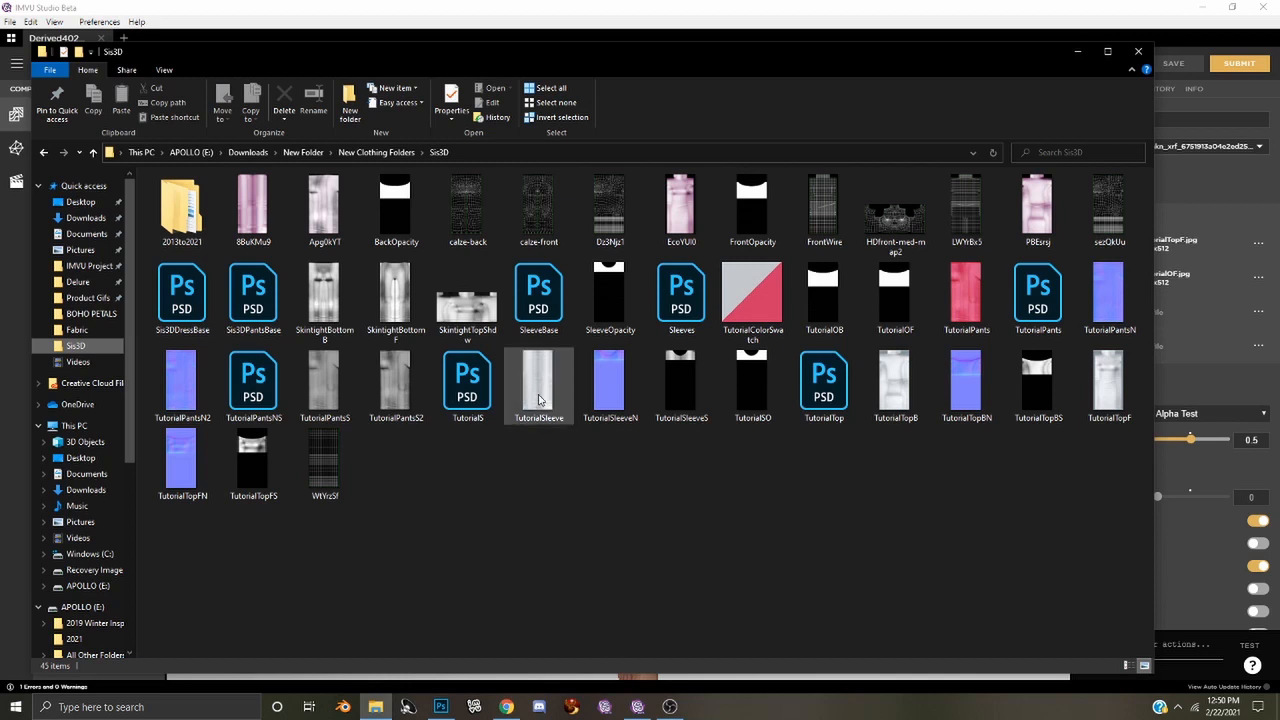
- Open the TutorialSleeve, TutorialTopB, TutorialTopF and TutorialPants images from the Sis3D folder in Photoshop and line up their windows
left_click(538, 399)
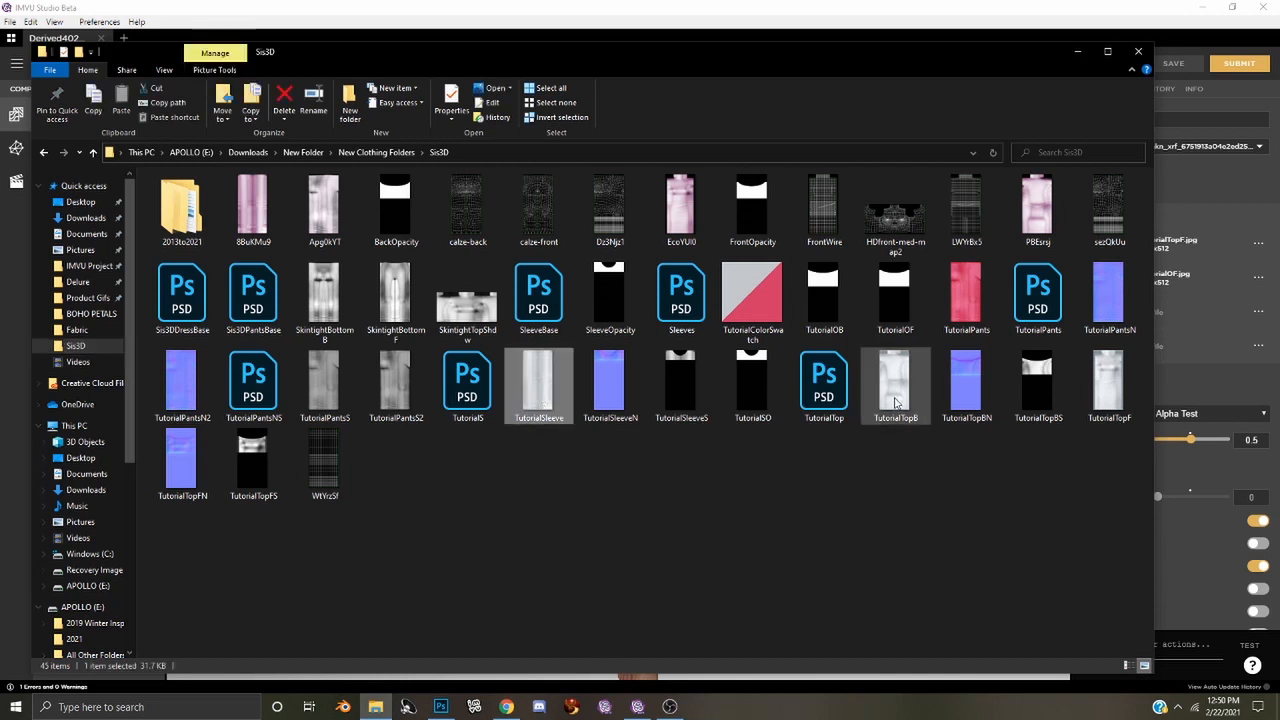
left_click(896, 402, "ctrl")
left_click(1092, 420, "ctrl")
key("Return")
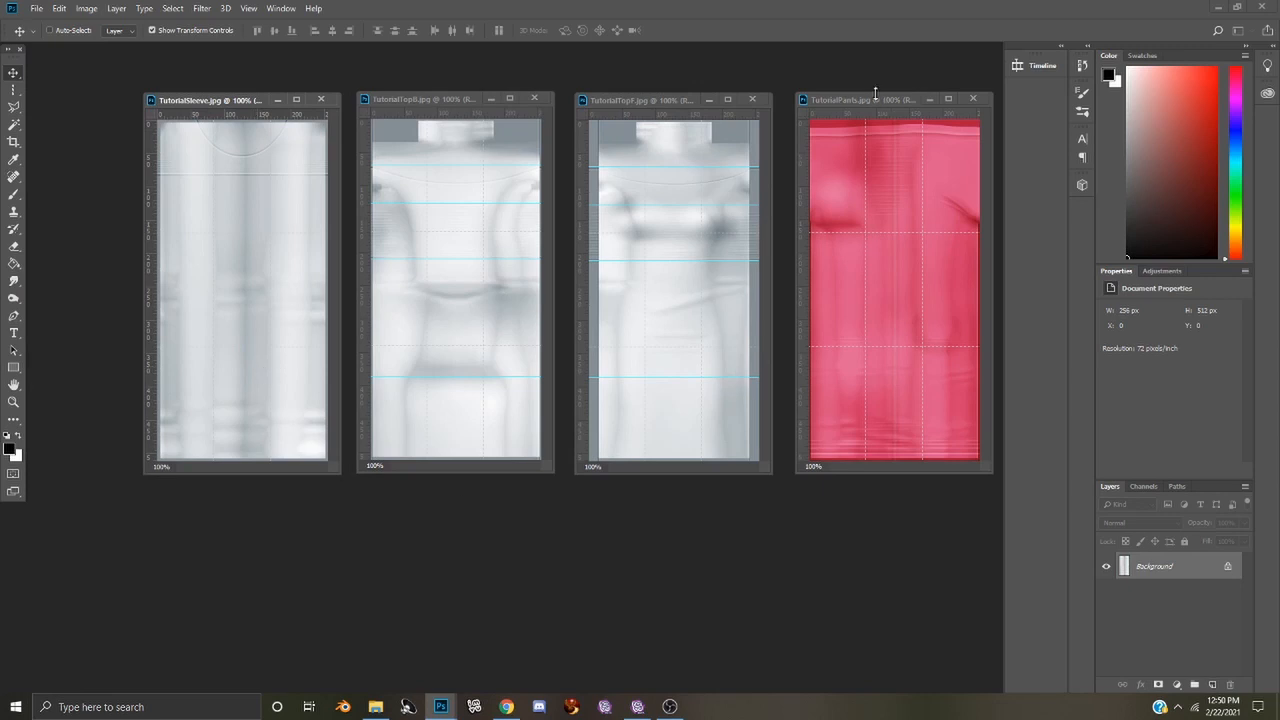
left_click_drag(869, 101, 862, 104)
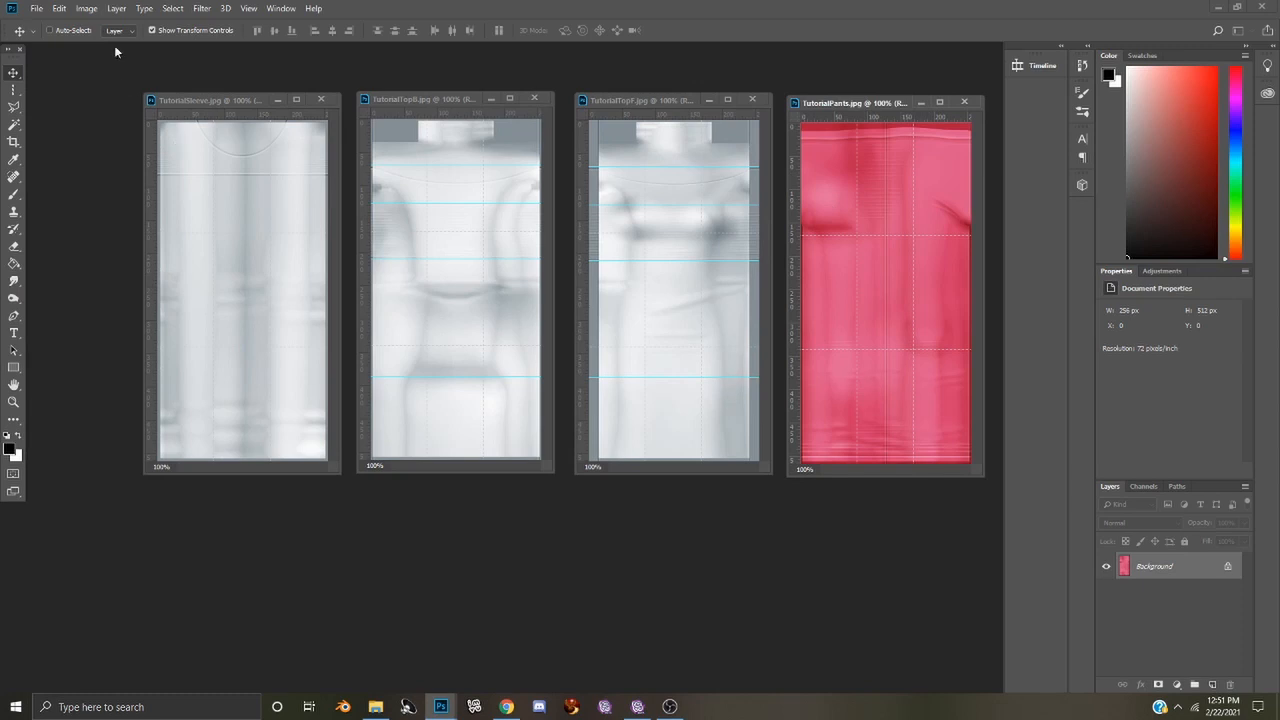
left_click_drag(191, 95, 193, 97)
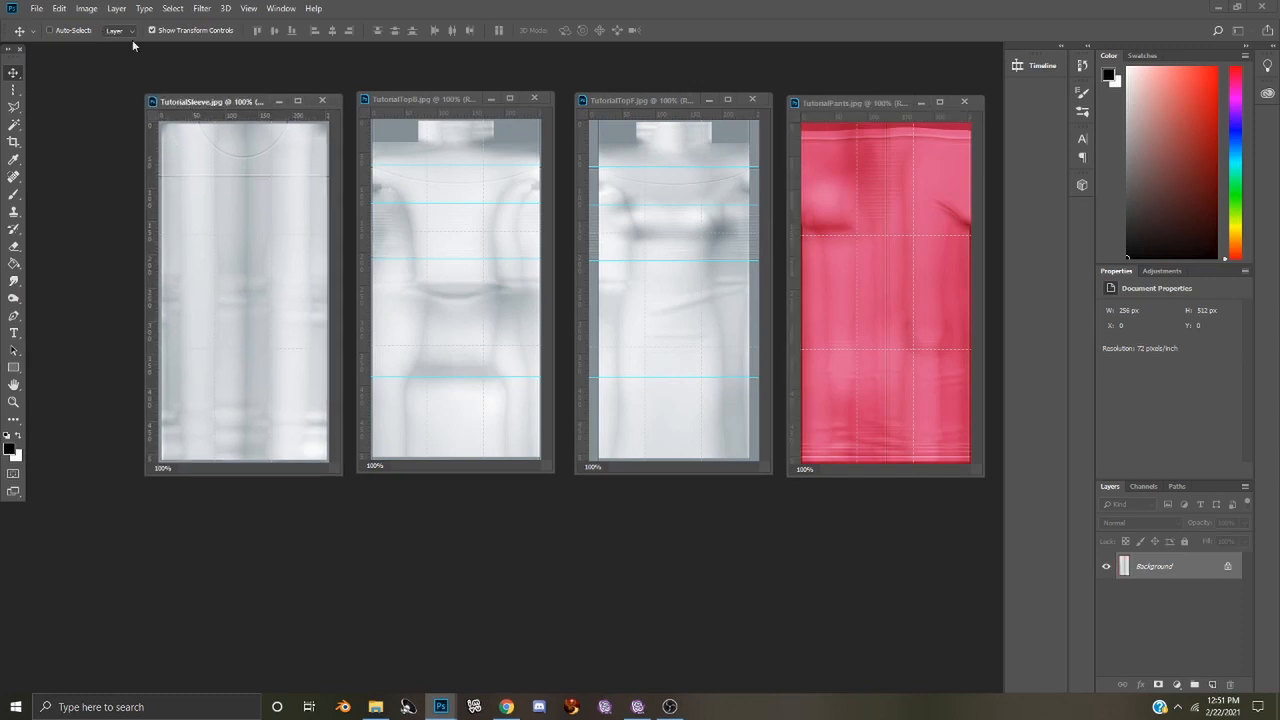
- Desaturate the sleeve, back top, front top and pants textures to greyscale
left_click(87, 8)
mouse_move(108, 39)
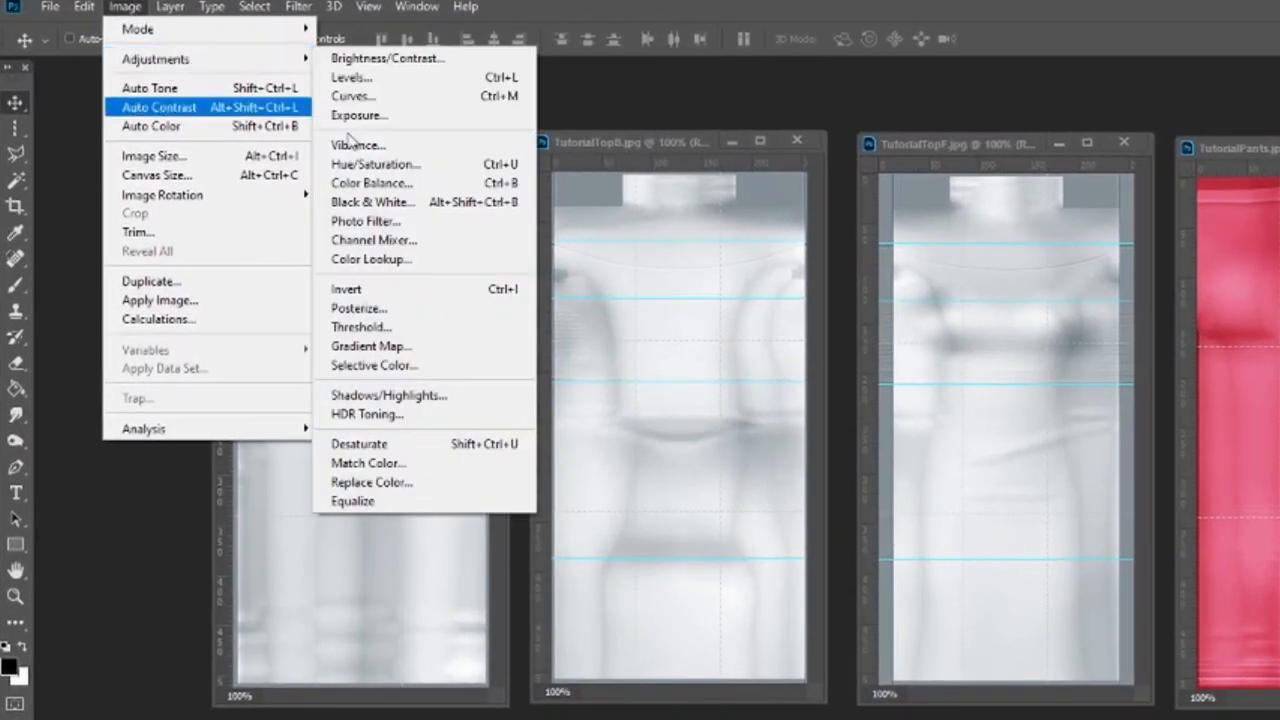
left_click(385, 443)
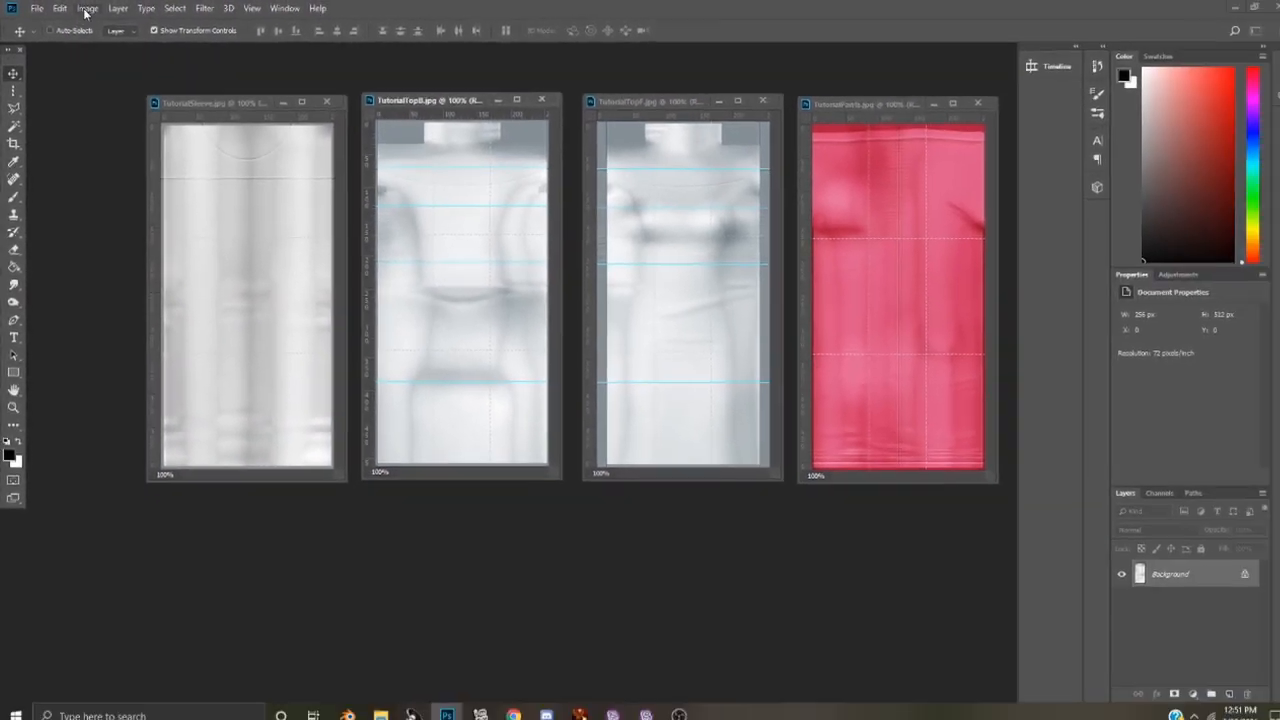
left_click(87, 8)
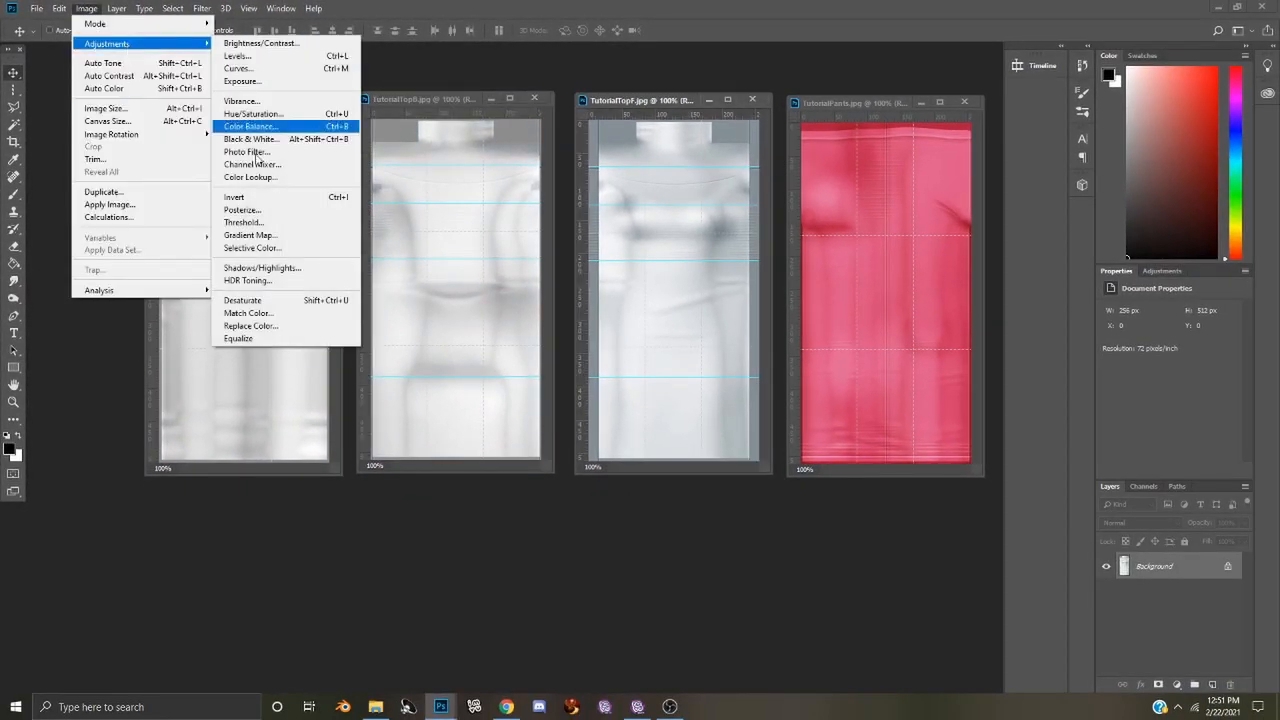
left_click(793, 149)
left_click(87, 8)
left_click(240, 305)
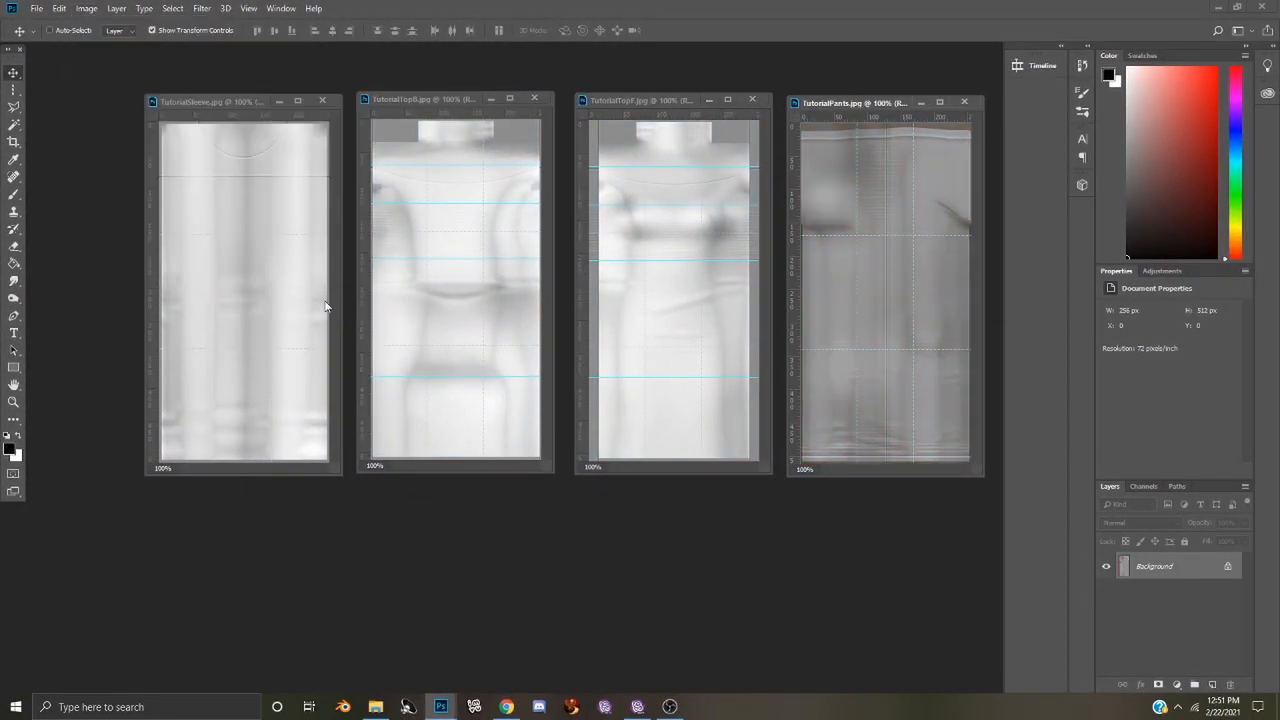
- Apply a Gaussian Blur with a 0.3-pixel radius to the sleeve texture
left_click(203, 9)
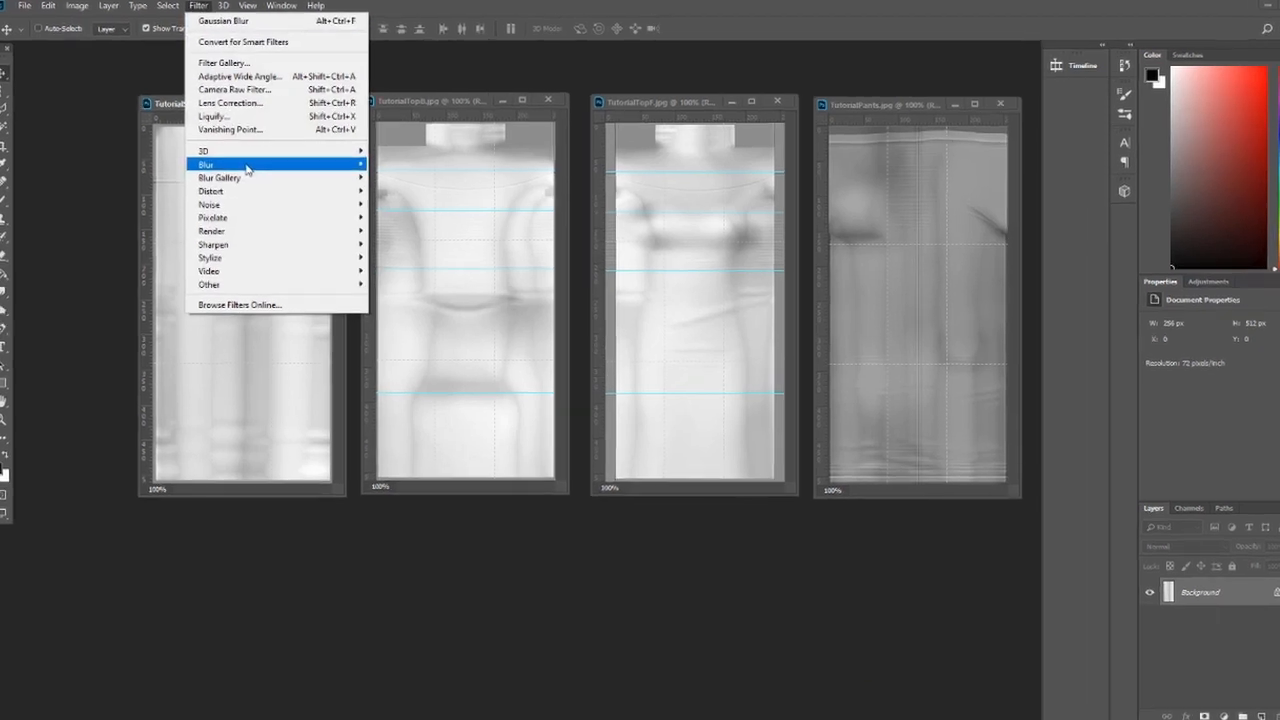
mouse_move(252, 163)
left_click(455, 274)
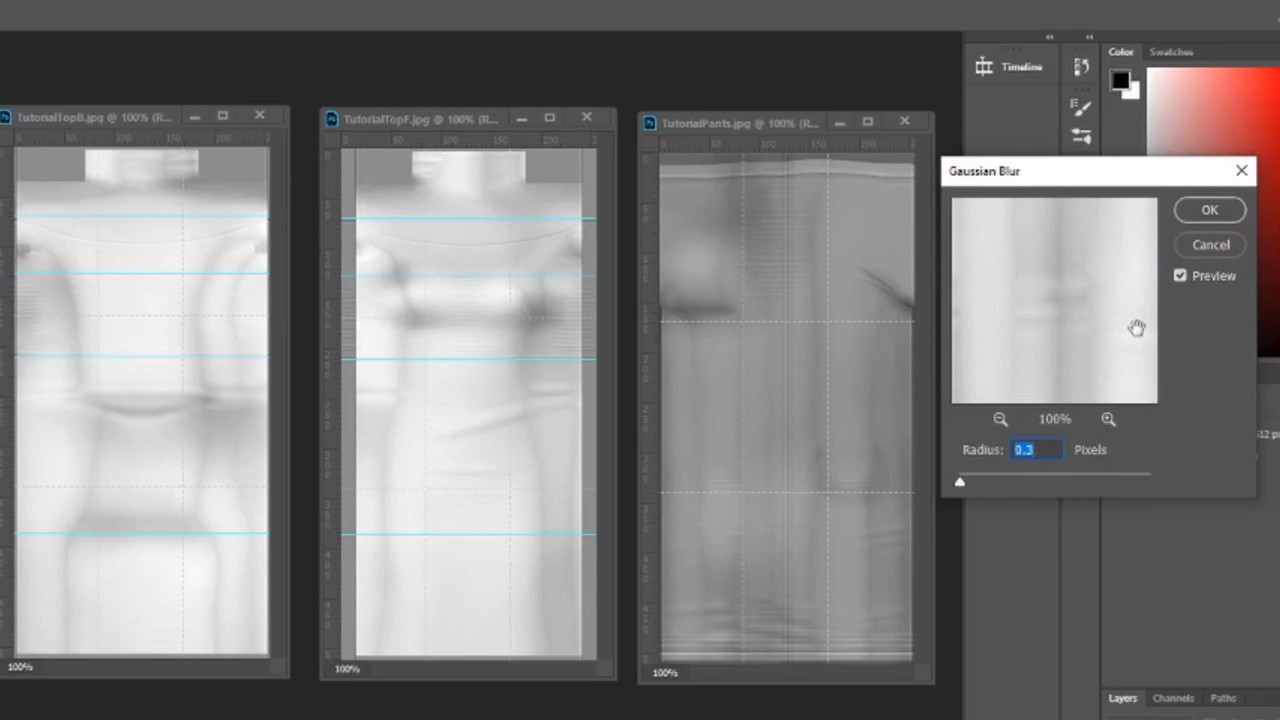
left_click(1210, 212)
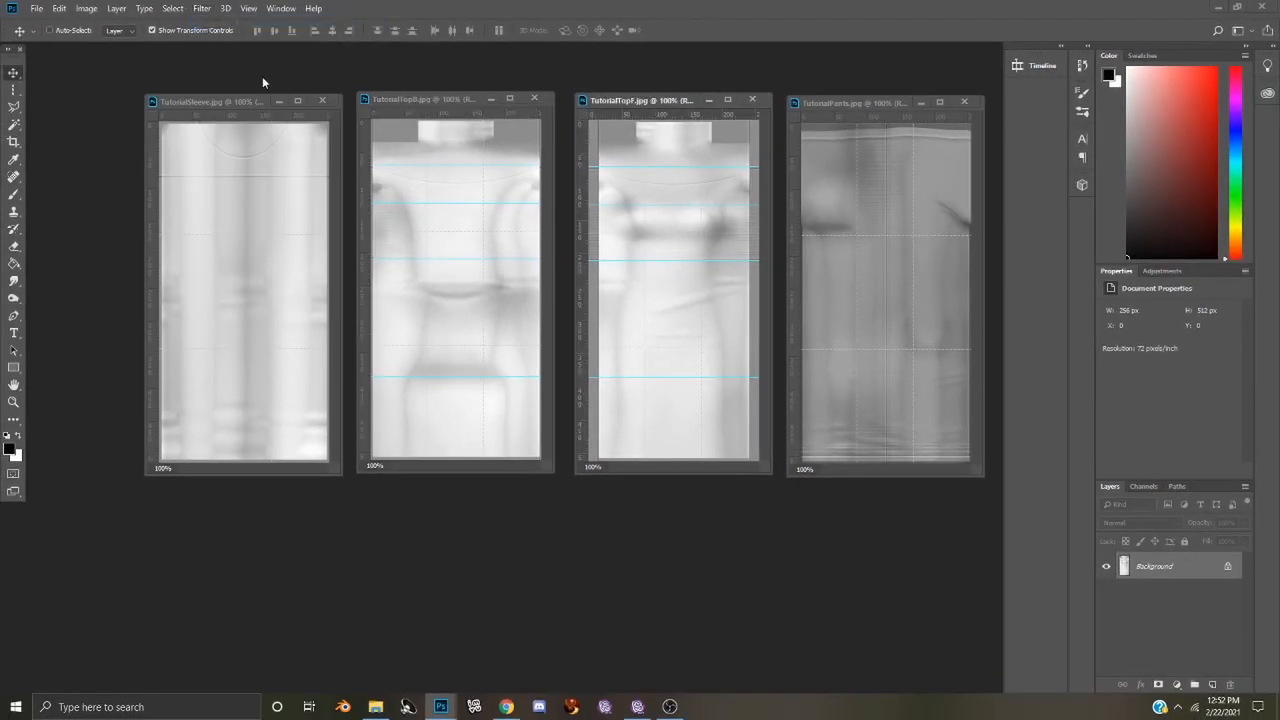
- Repeat the last Gaussian Blur on the front top and pants textures
left_click(202, 9)
left_click(225, 24)
left_click(815, 156)
left_click(203, 10)
left_click(225, 24)
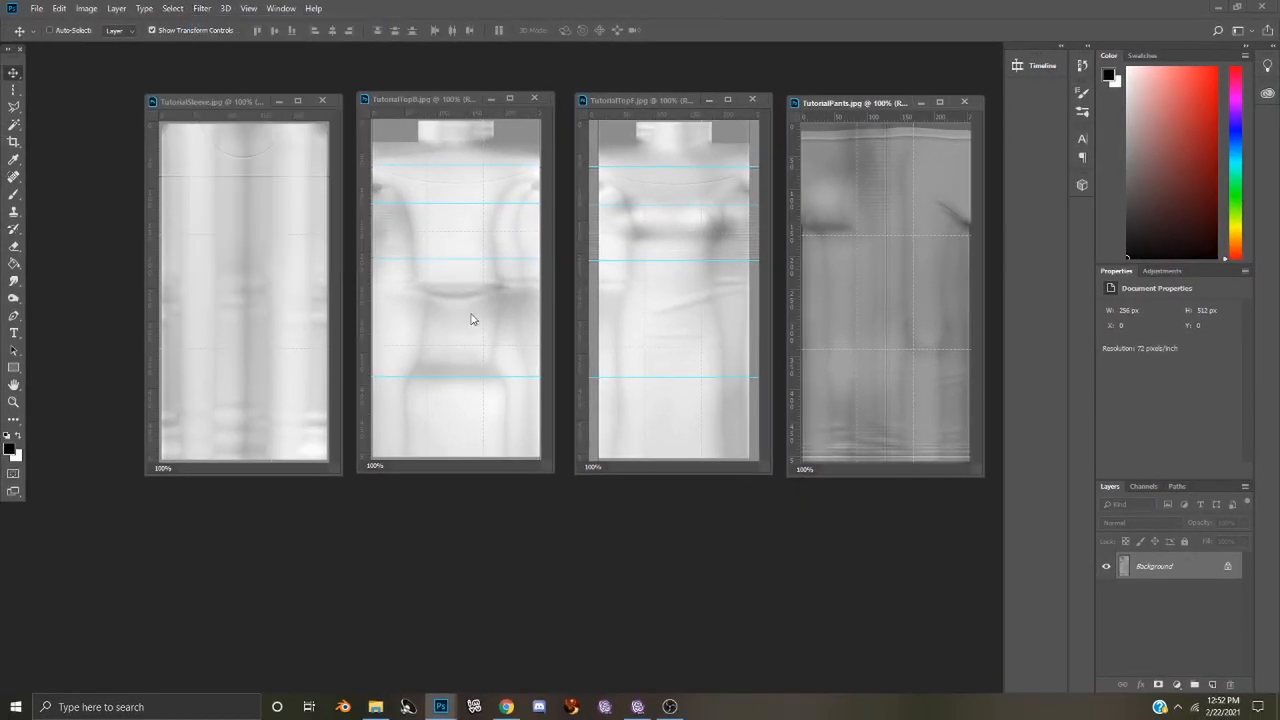
- Add a Levels adjustment layer to the sleeve image with the black input at 152 and the white input at 243
left_click_drag(176, 101, 172, 98)
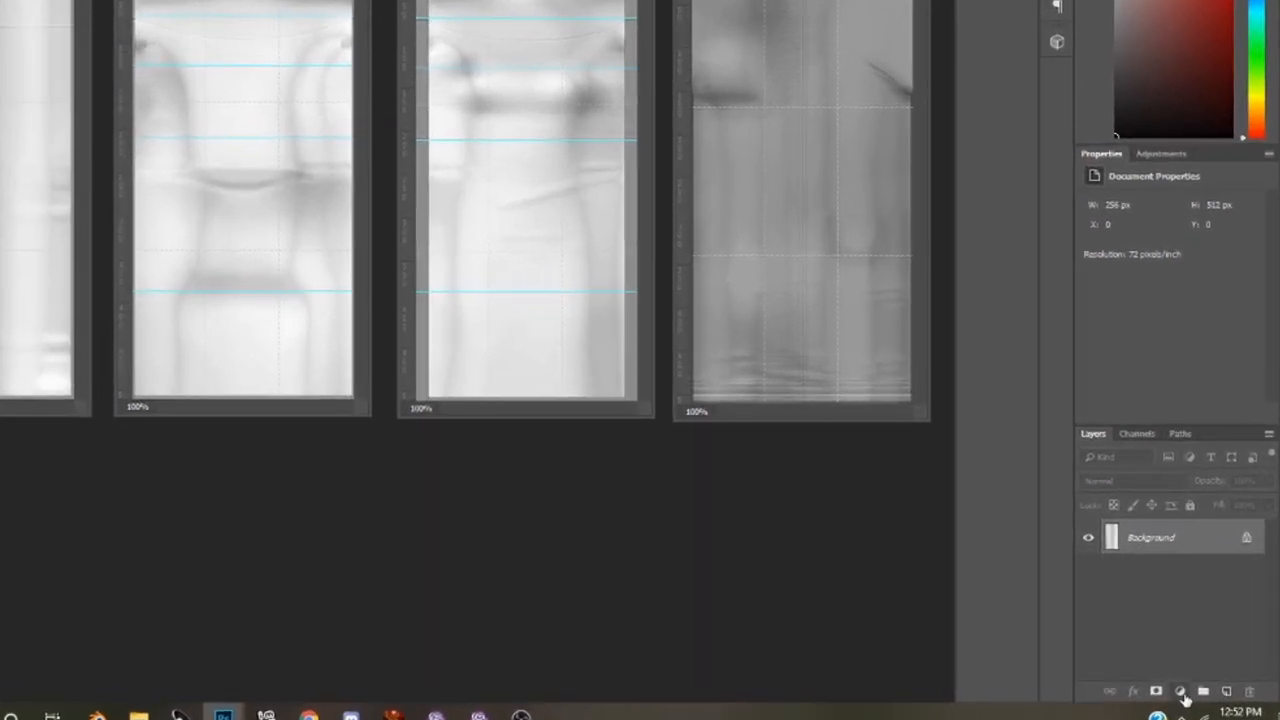
left_click(1181, 693)
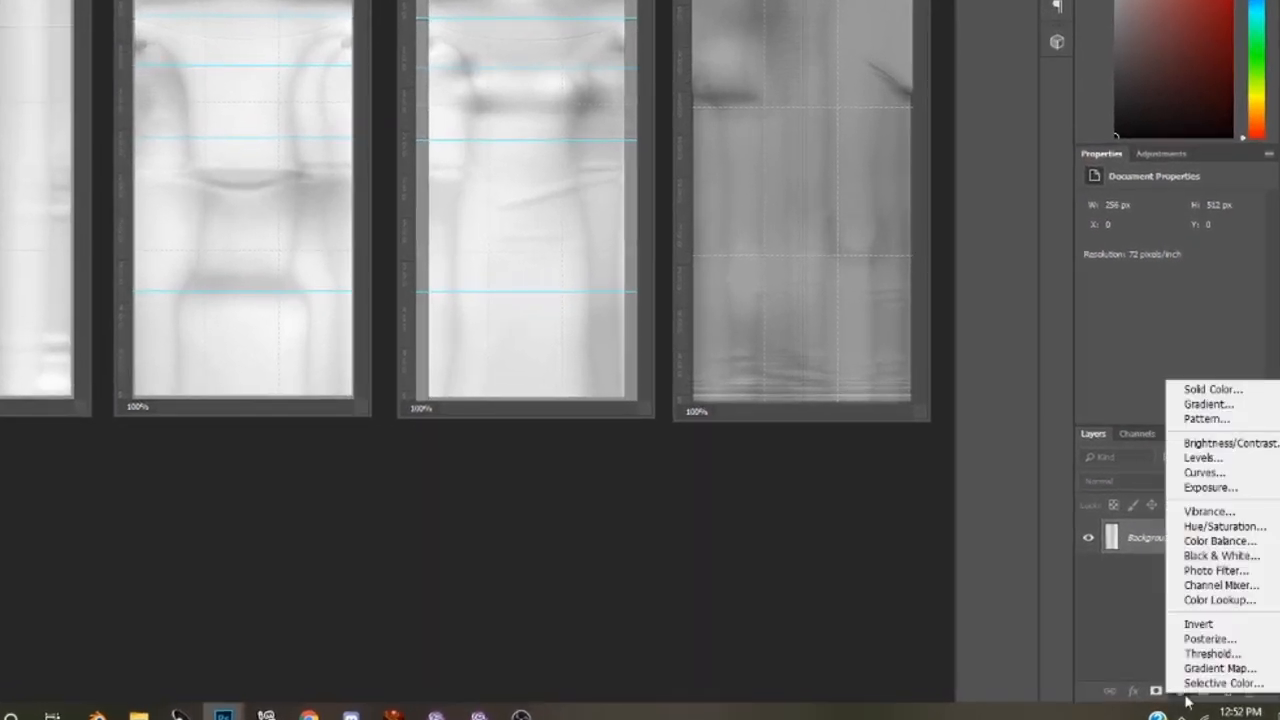
left_click(1203, 459)
left_click_drag(1106, 329, 1251, 330)
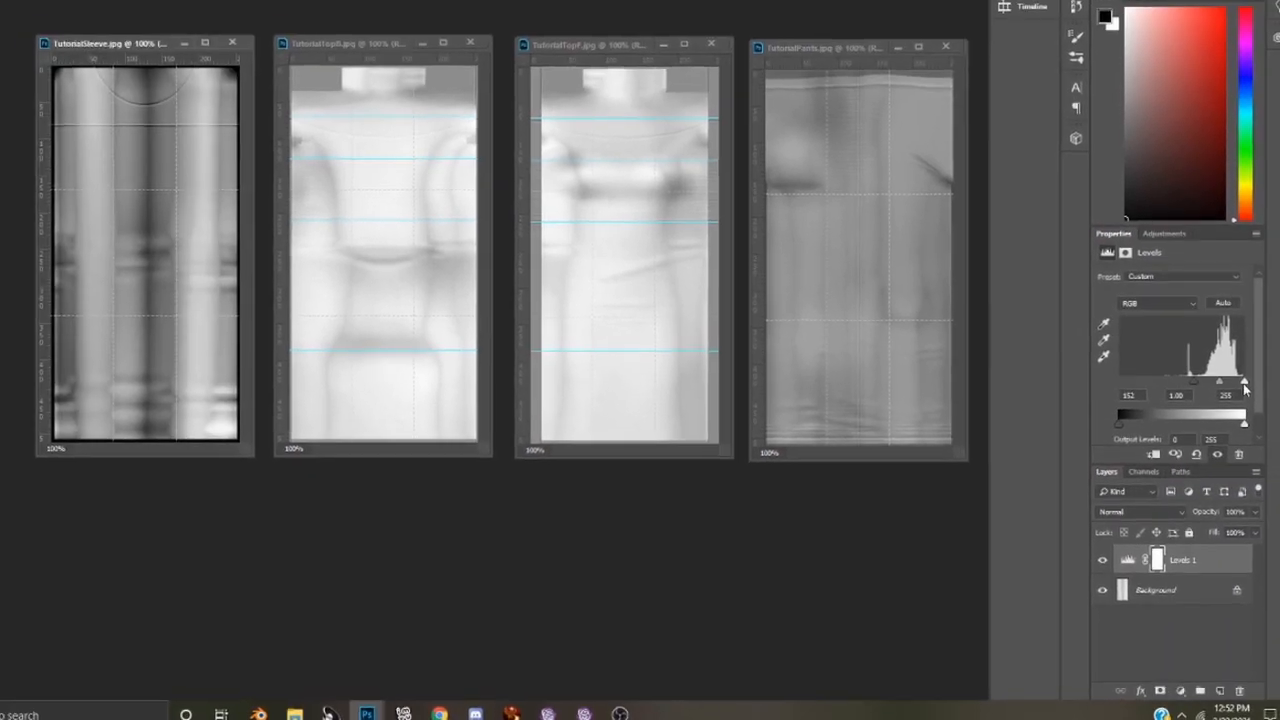
left_click_drag(1245, 390, 1240, 390)
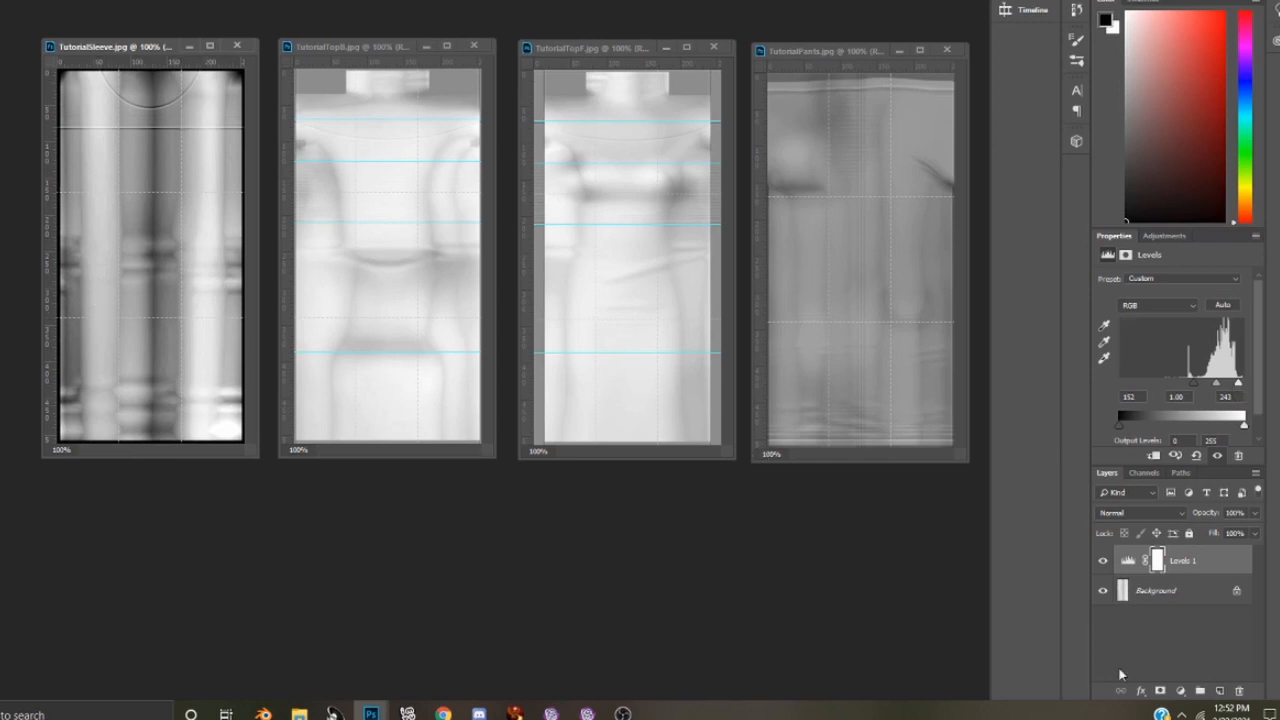
- Add a Curves adjustment layer above the sleeve's Levels layer and pull the midtones down to darken them slightly
left_click(1186, 692)
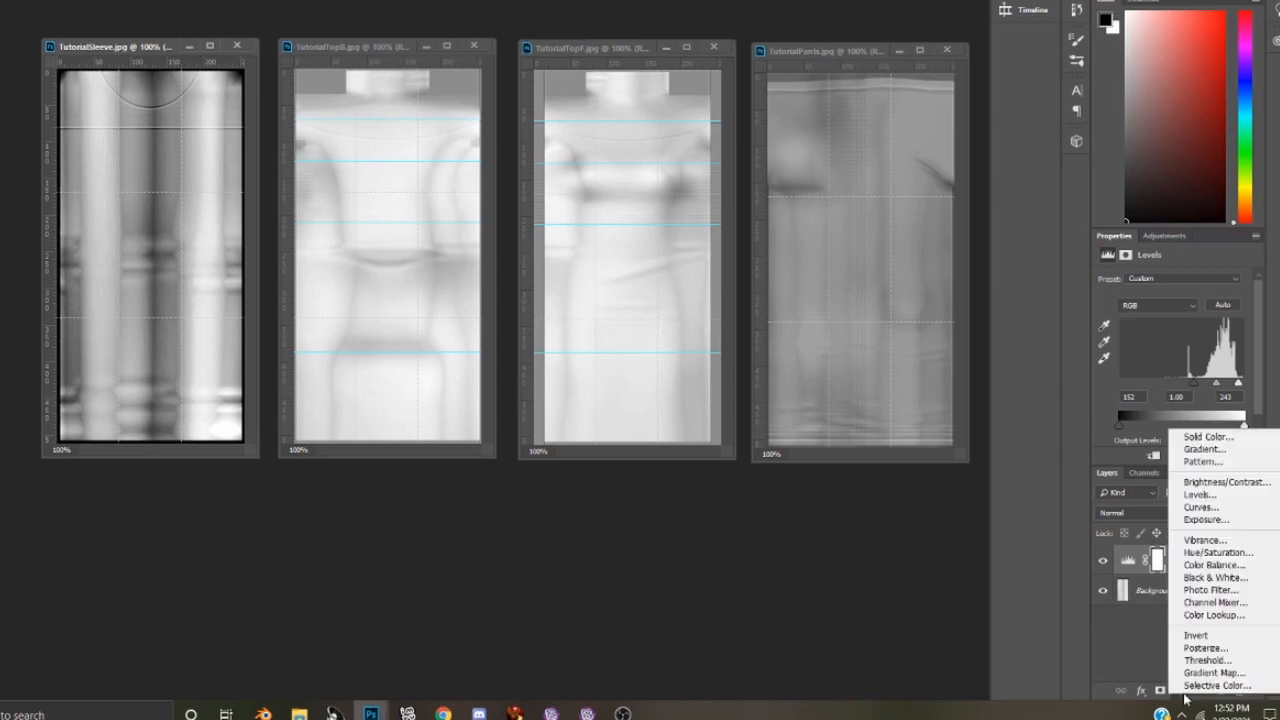
key("Escape")
left_click(1191, 512)
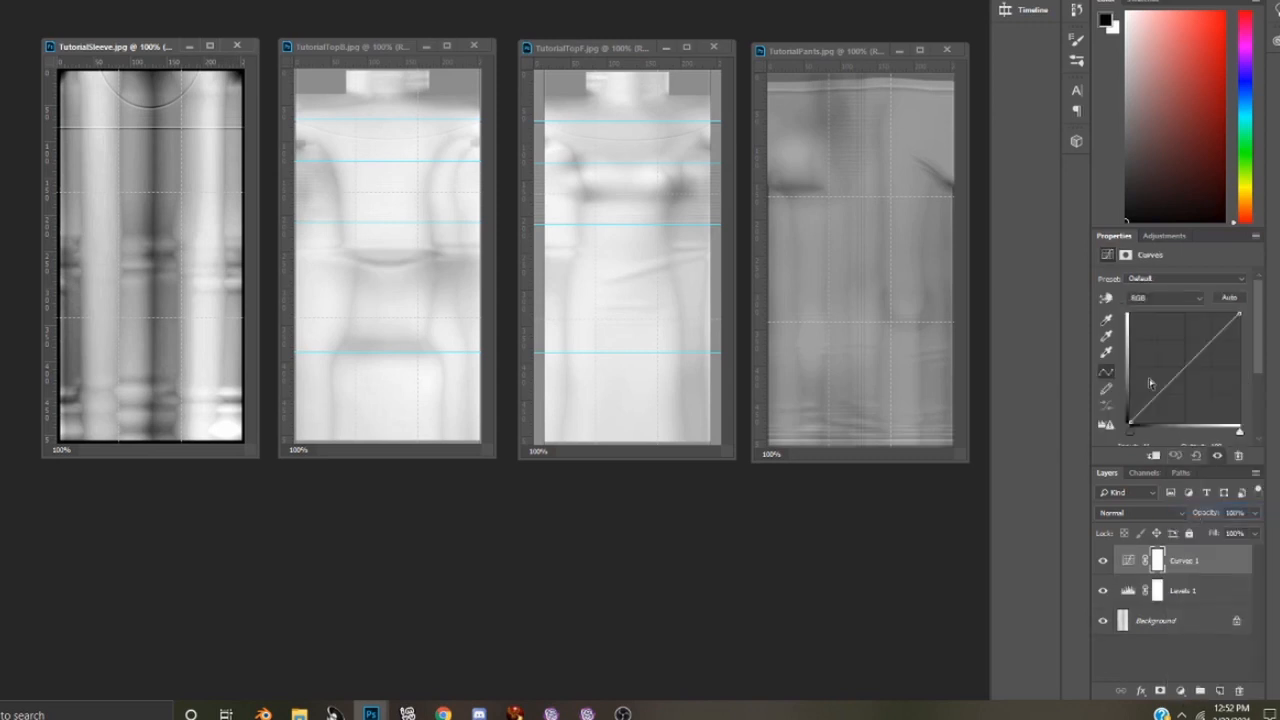
mouse_move(1184, 366)
left_mouse_down()
mouse_move(1176, 357)
mouse_move(1202, 387)
mouse_move(1195, 377)
left_mouse_up()
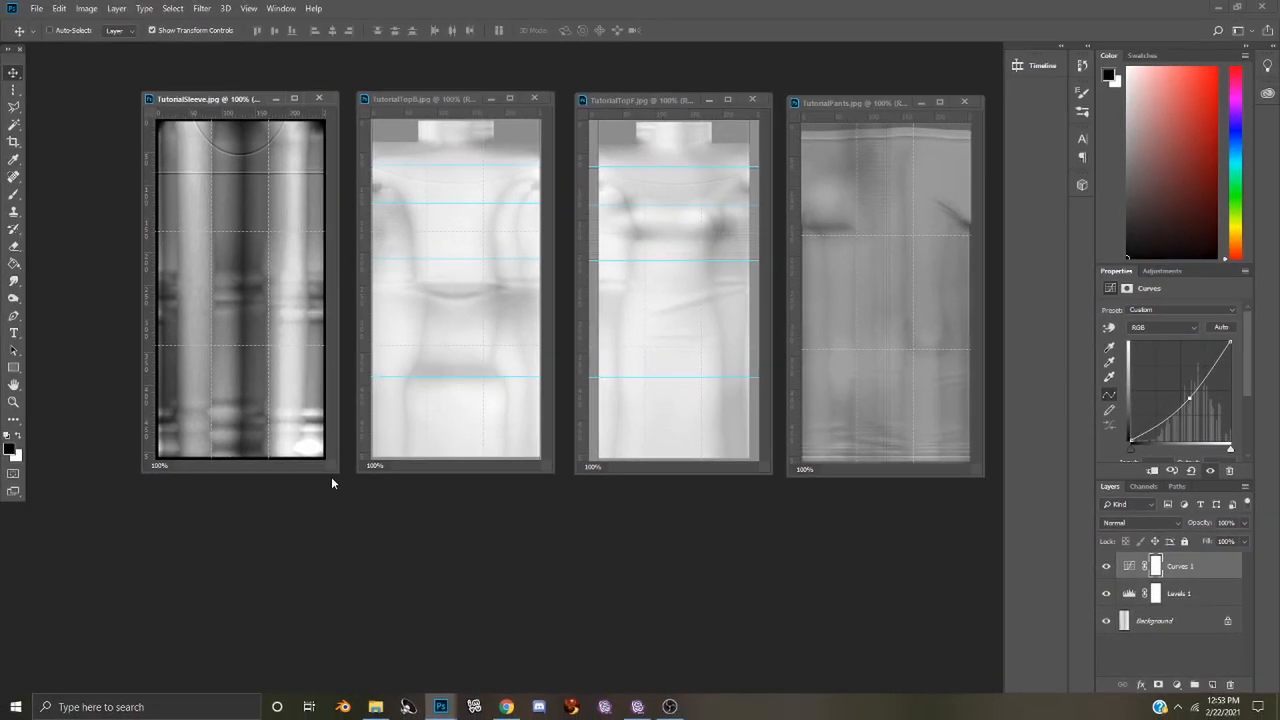
- Open the SleeveOpacity, TutorialOB and TutorialOF opacity maps from the Sis3D folder in Photoshop
left_click(376, 707)
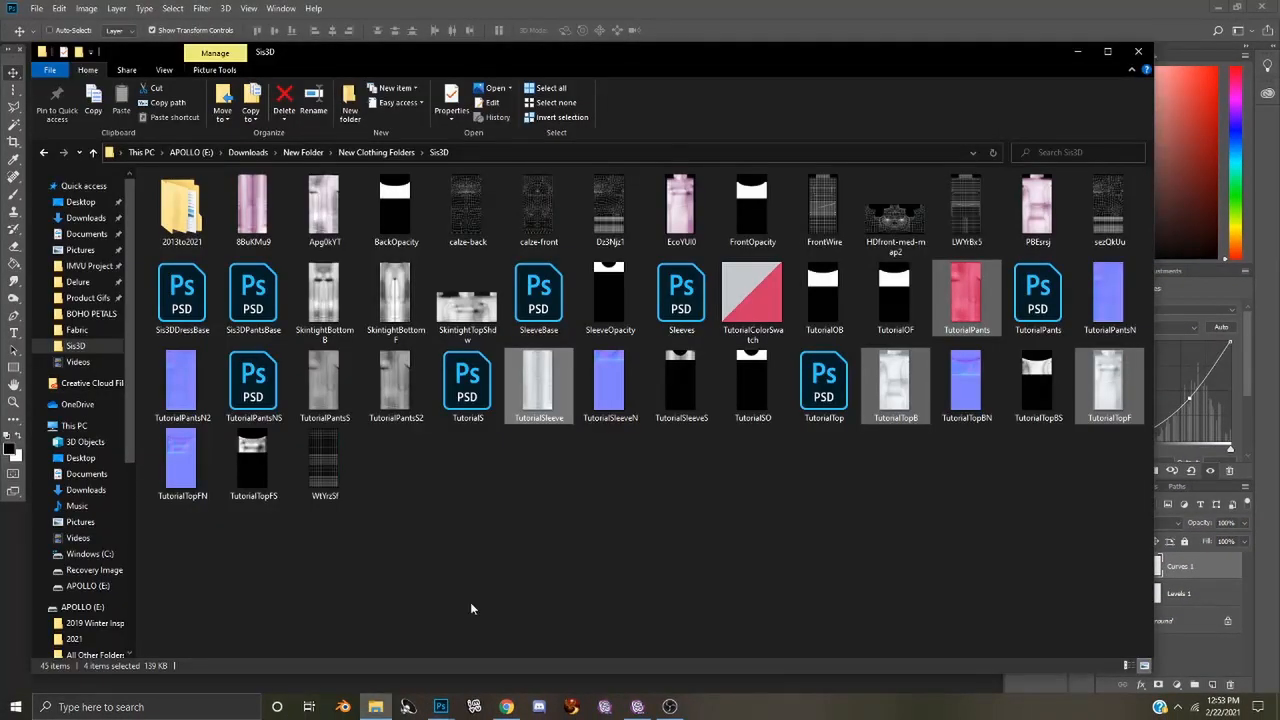
left_click(521, 585)
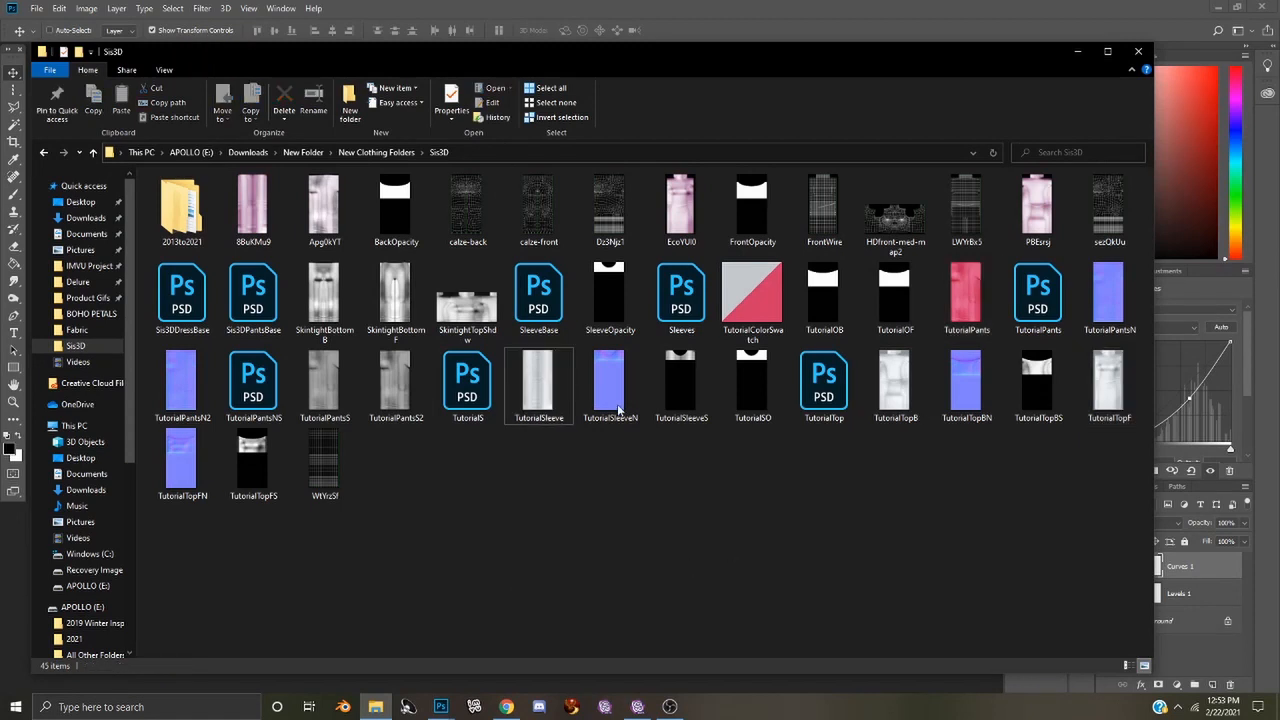
left_click(610, 300)
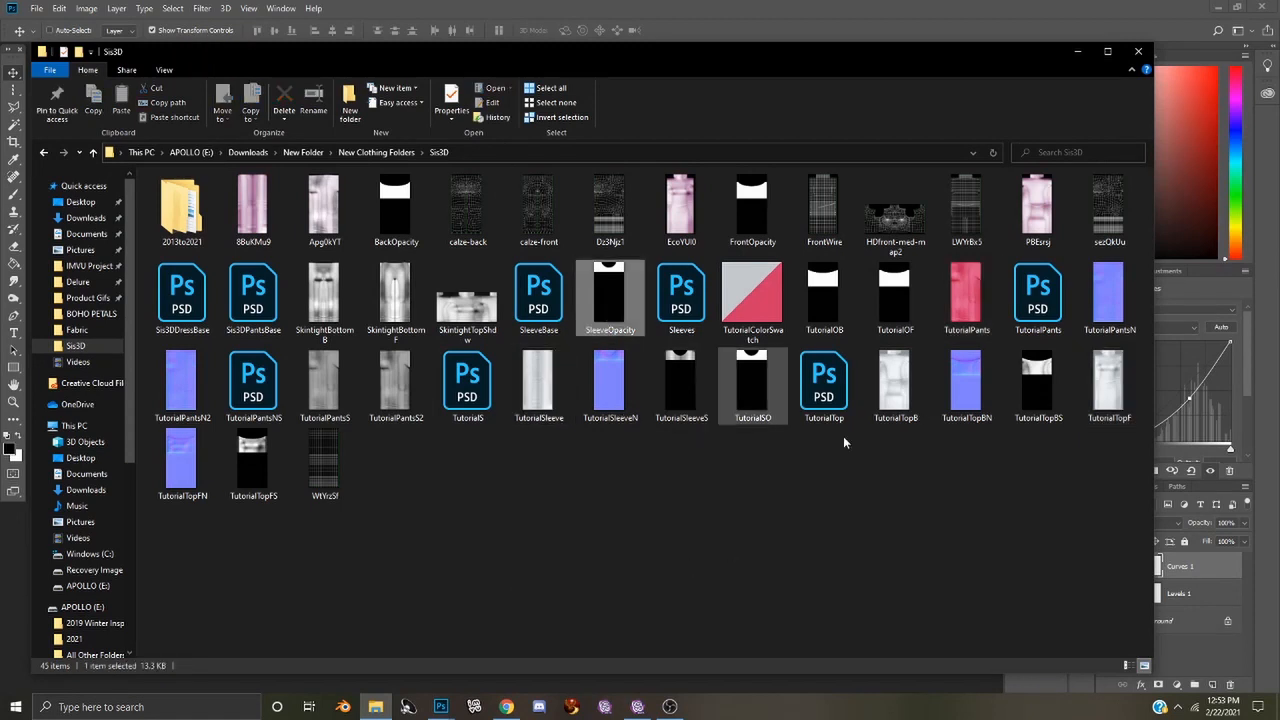
left_click(907, 320, "ctrl")
left_click_drag(608, 302, 786, 642)
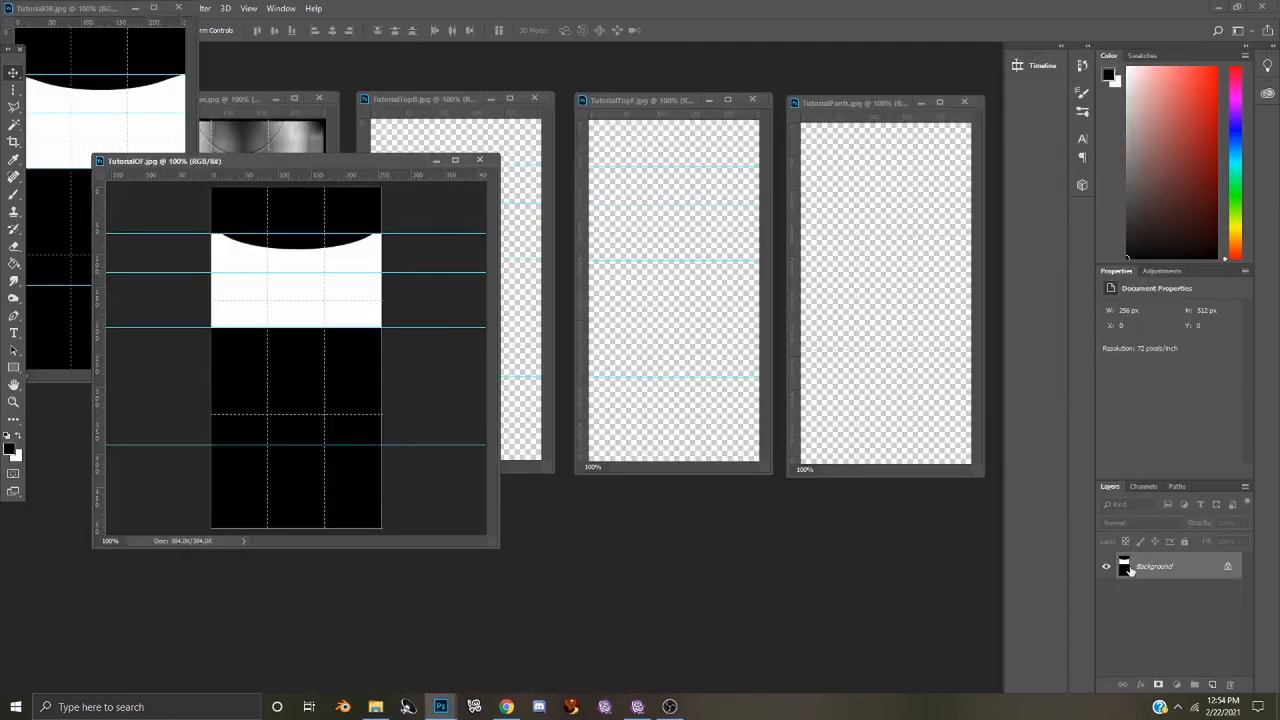
- Copy TutorialOF onto TutorialTopF, TutorialOB onto TutorialTopB and SleeveOpacity onto TutorialSleeve as new layers, closing each opacity source image
left_click_drag(1125, 568, 654, 309)
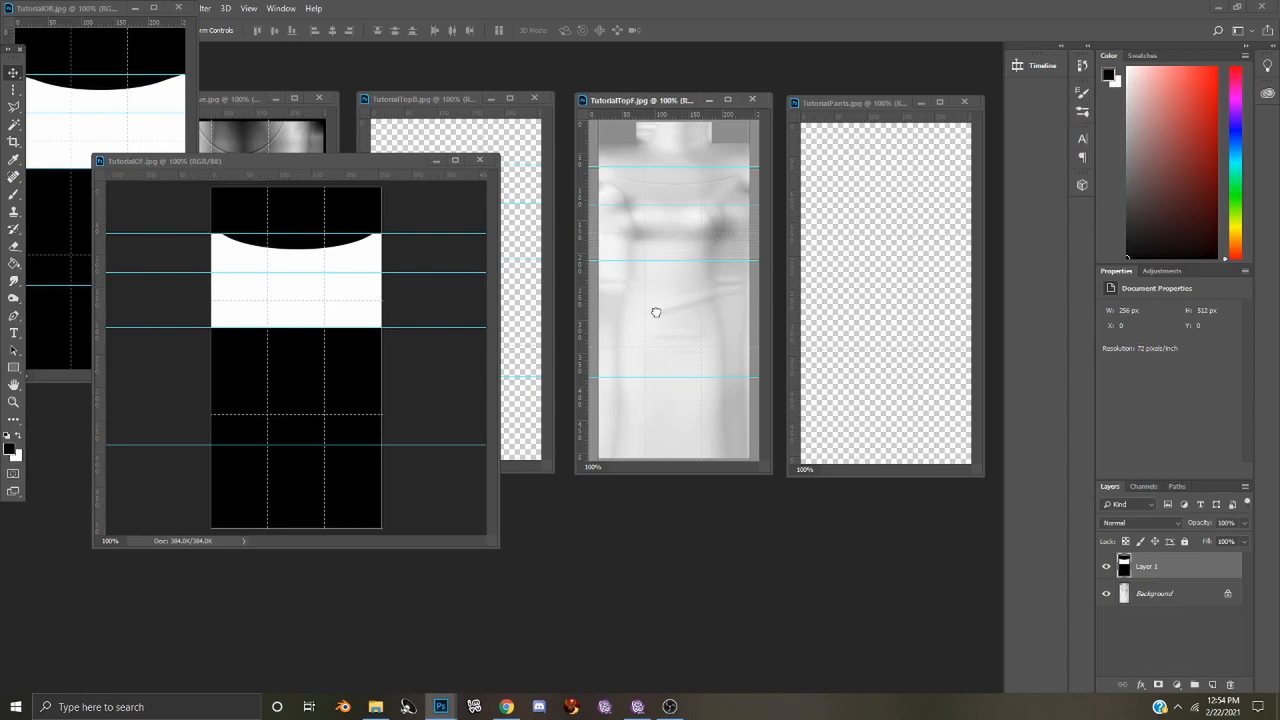
left_click(478, 162)
left_click(80, 106)
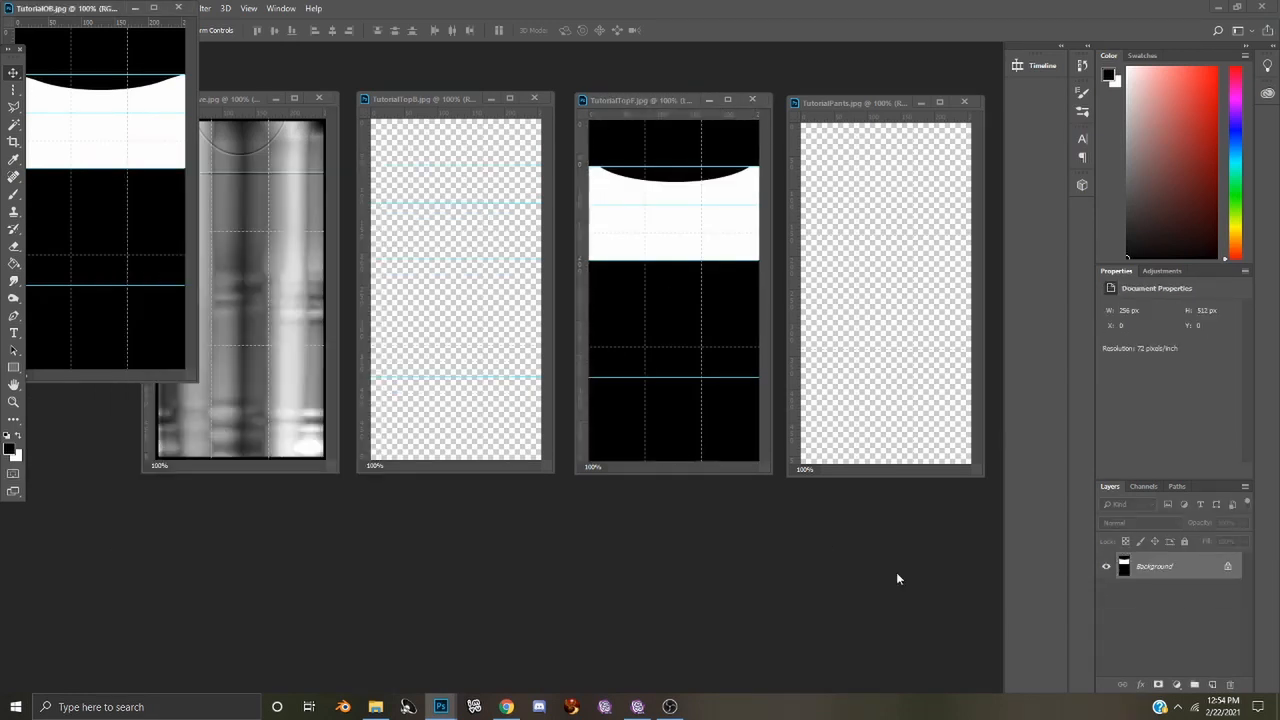
left_click_drag(1101, 552, 440, 330)
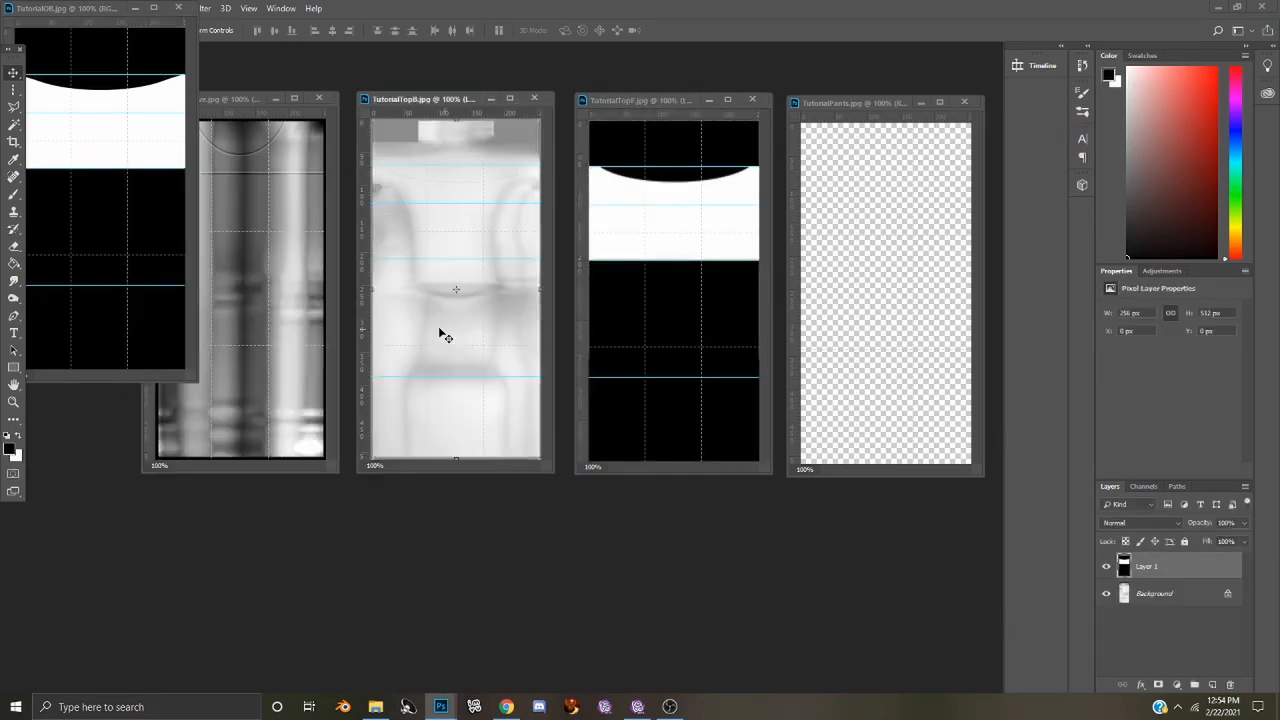
left_click(177, 9)
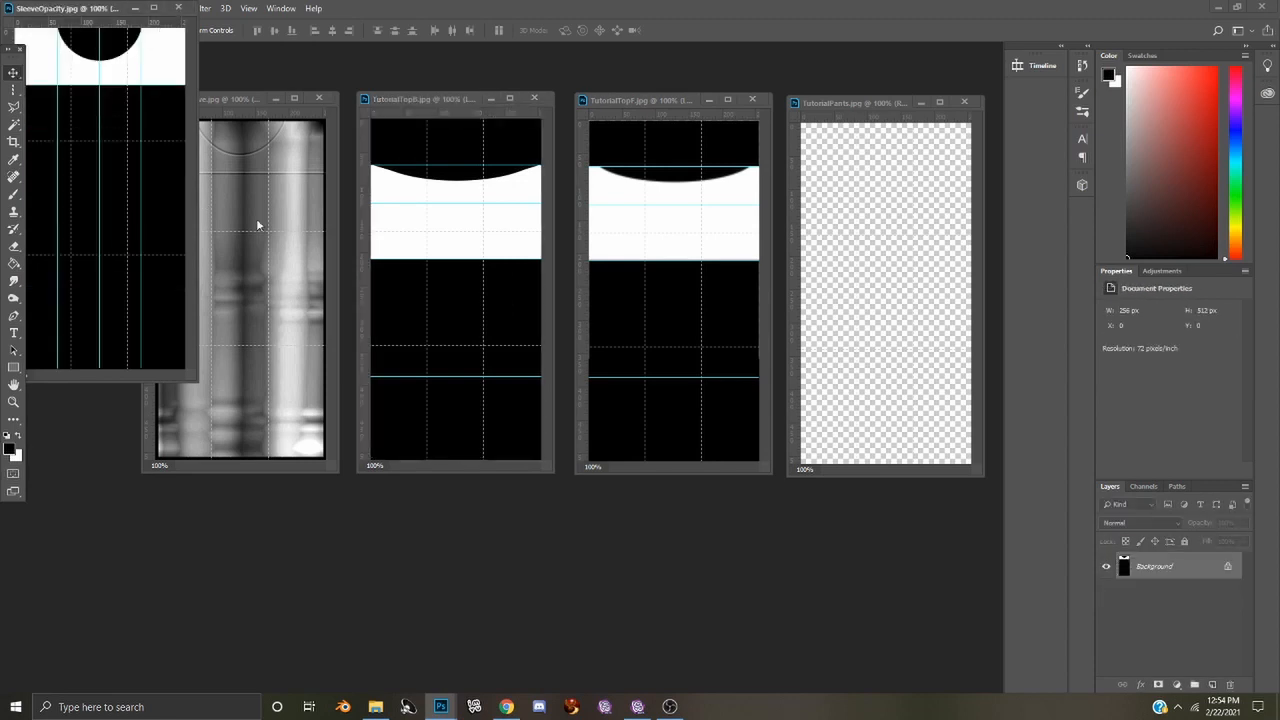
left_click_drag(1125, 568, 285, 297)
left_click(177, 9)
- Select and delete the white areas of the opacity layers in the sleeve, back top and front top images using the Magic Wand
left_click(10, 125)
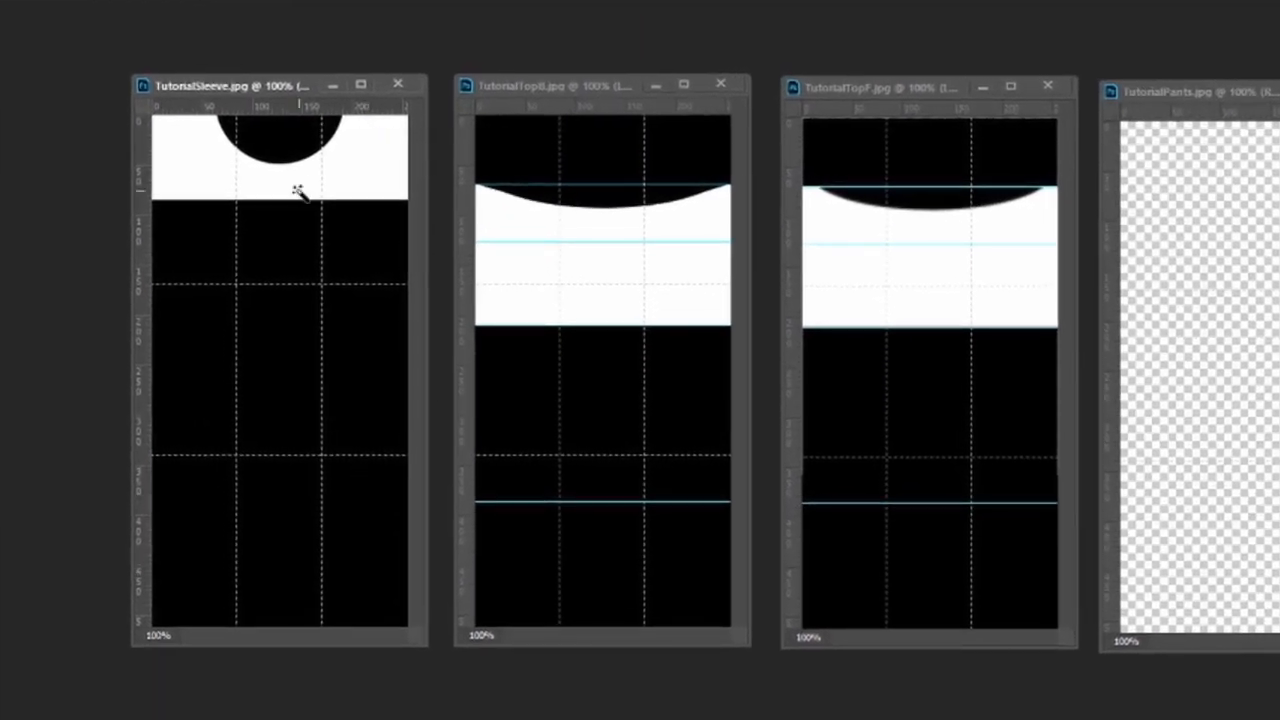
left_click(304, 187)
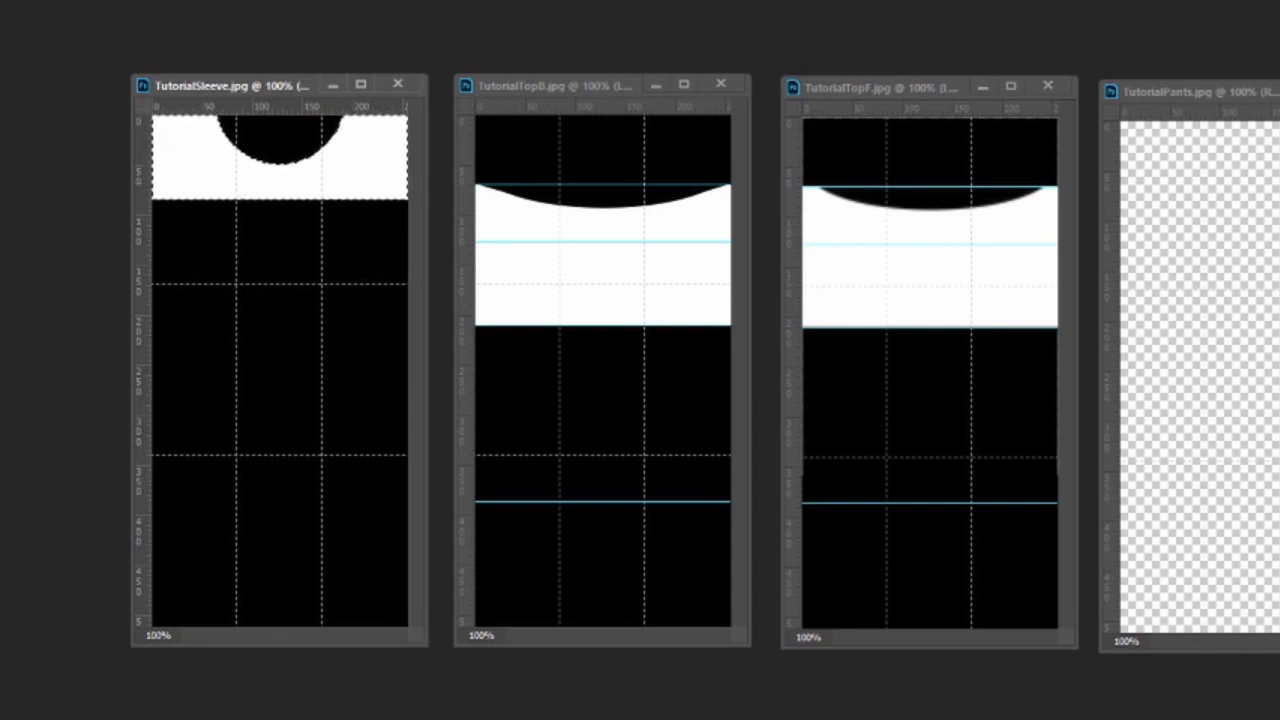
key("ctrl+alt+shift+v")
key("ctrl+Tab")
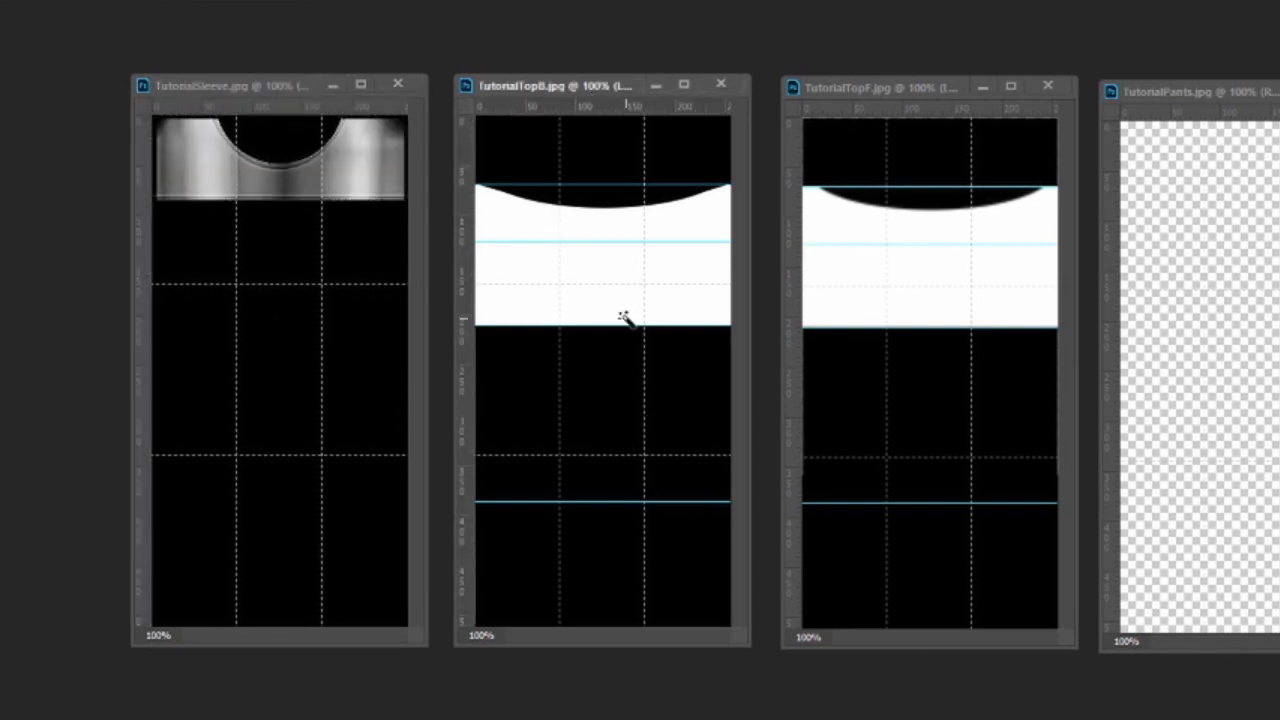
key("ctrl+alt+shift+v")
key("ctrl+Tab")
key("ctrl+alt+shift+v")
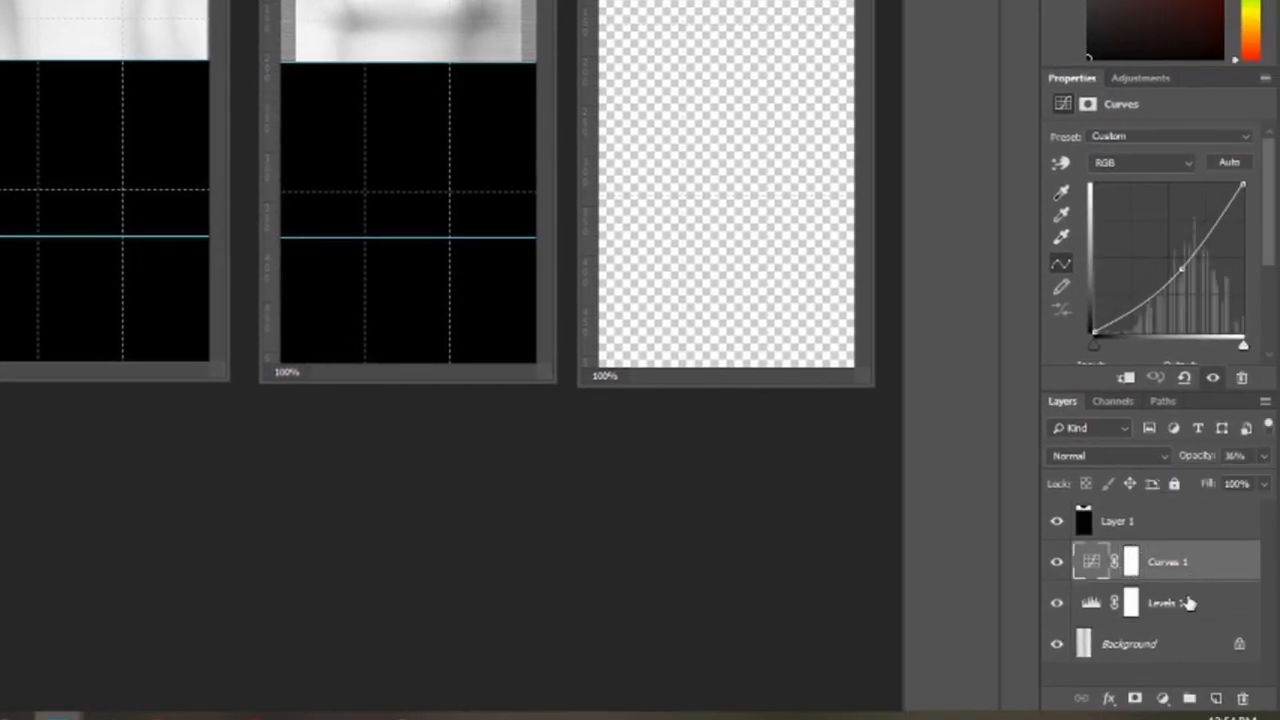
- Copy the sleeve's Curves and Levels adjustment layers into the back top and front top images, placing them beneath Layer 1 in each
left_click(1196, 610, "shift")
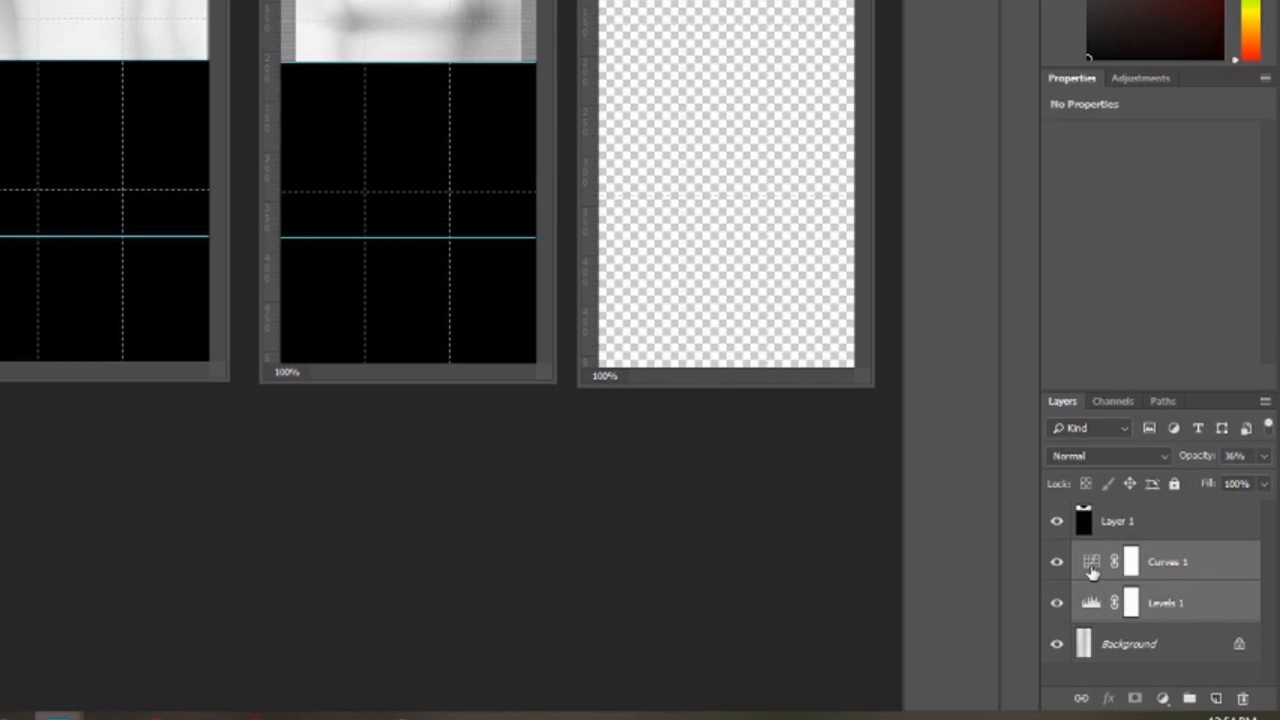
left_click_drag(1091, 567, 398, 139)
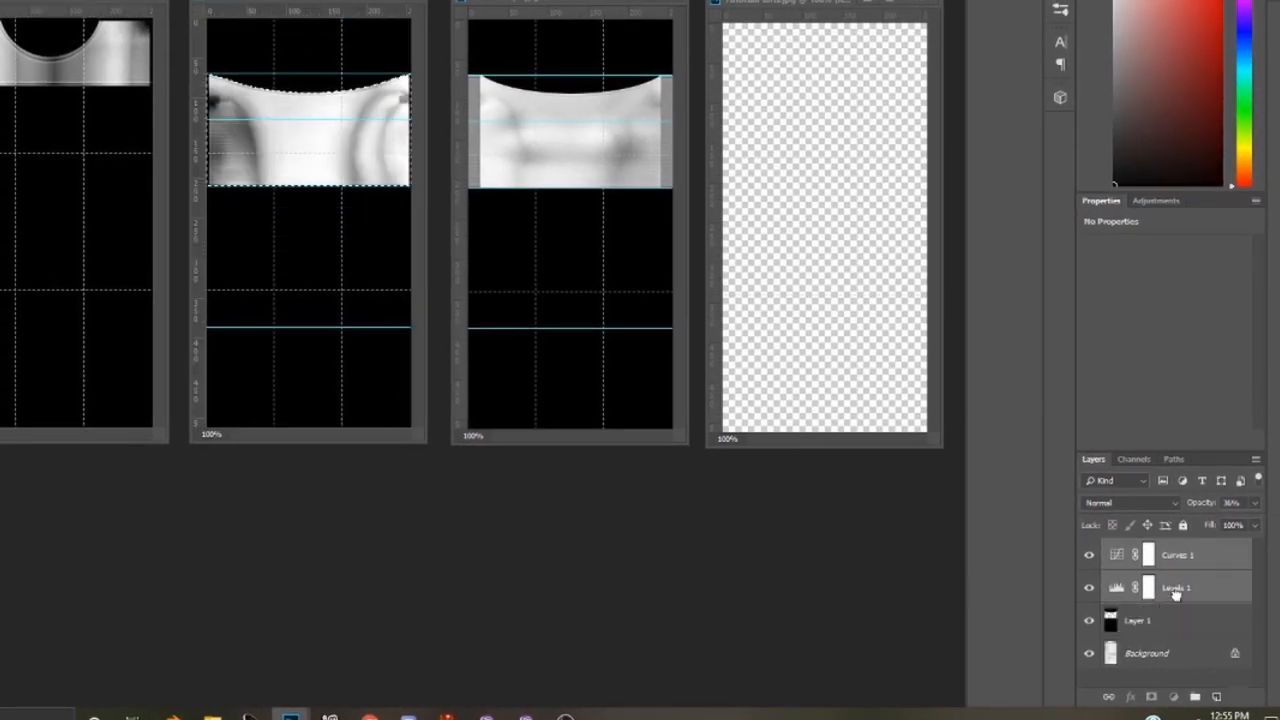
left_click_drag(1176, 595, 1157, 640)
left_click_drag(1161, 589, 1160, 632)
left_click_drag(1127, 587, 565, 300)
left_click_drag(1145, 605, 1165, 650)
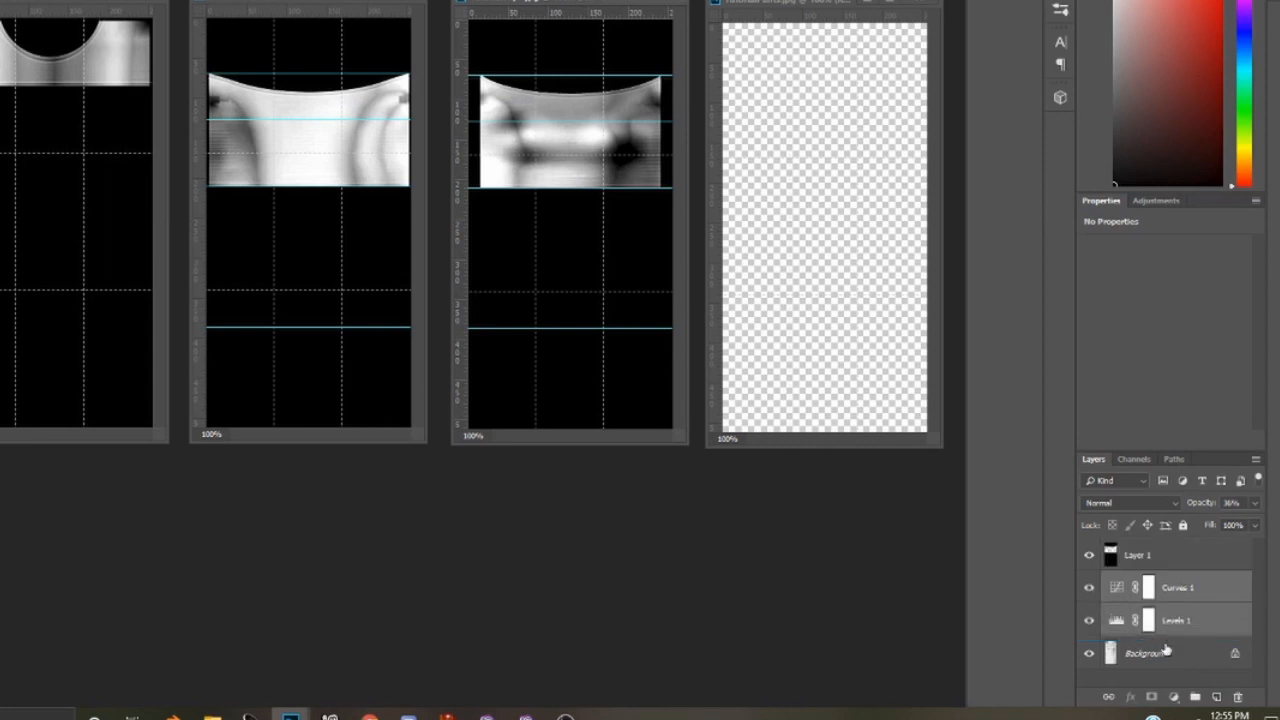
- Add an adjustment layer to the TutorialPants image and adjust its tones to strengthen the contrast
left_click(812, 25)
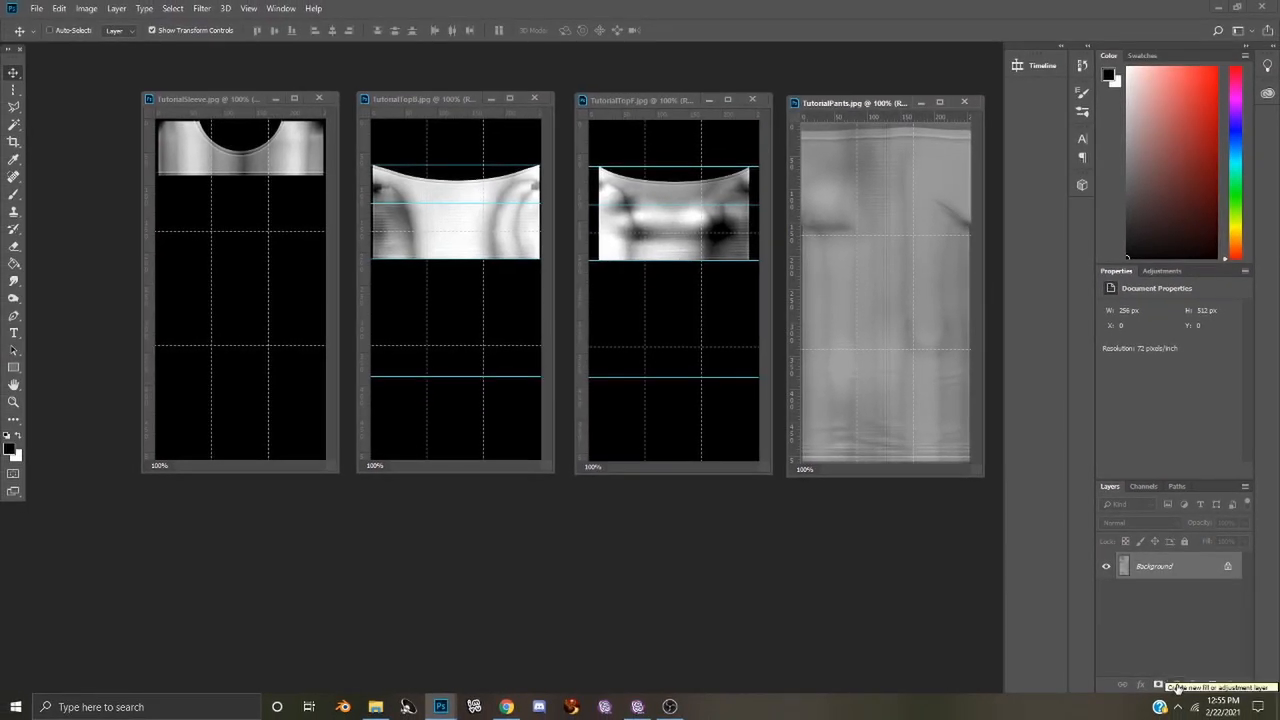
left_click(1178, 686)
left_click(1190, 506)
left_click_drag(1120, 403, 1213, 408)
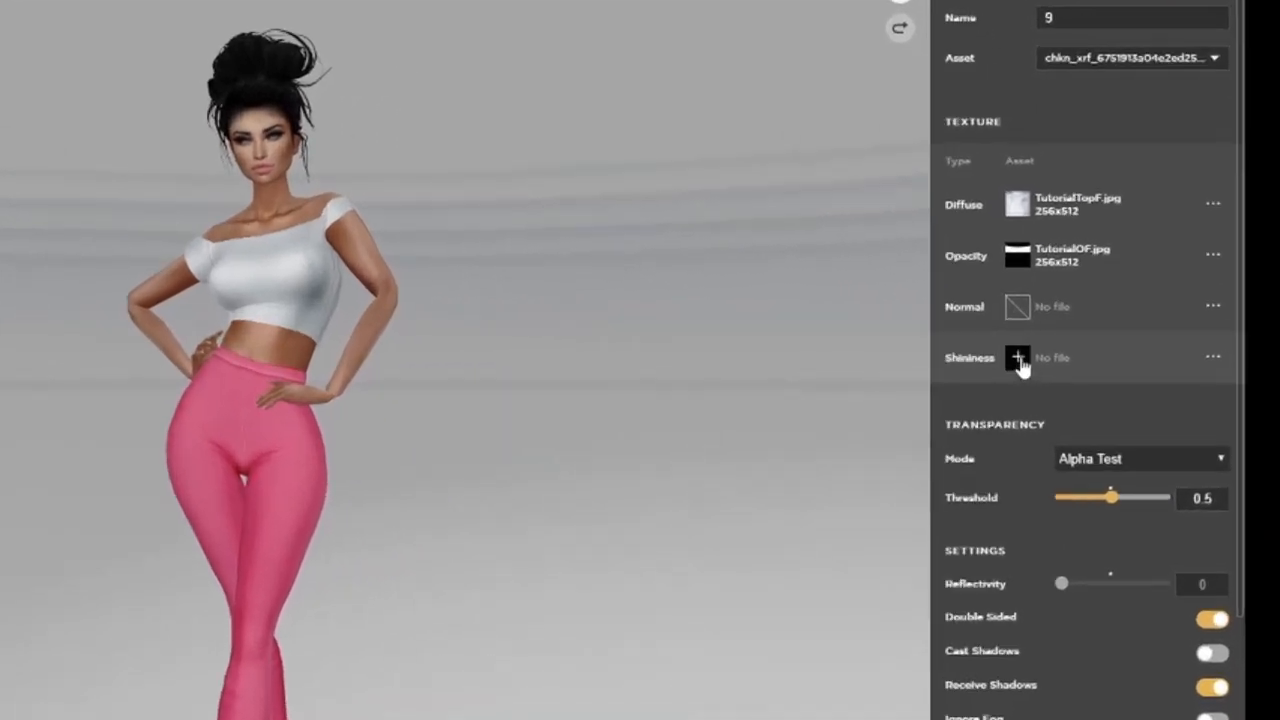
- In IMVU Studio, import TutorialTopFS as the shininess texture of material 9 and set its reflectivity to 50
left_click(1018, 358)
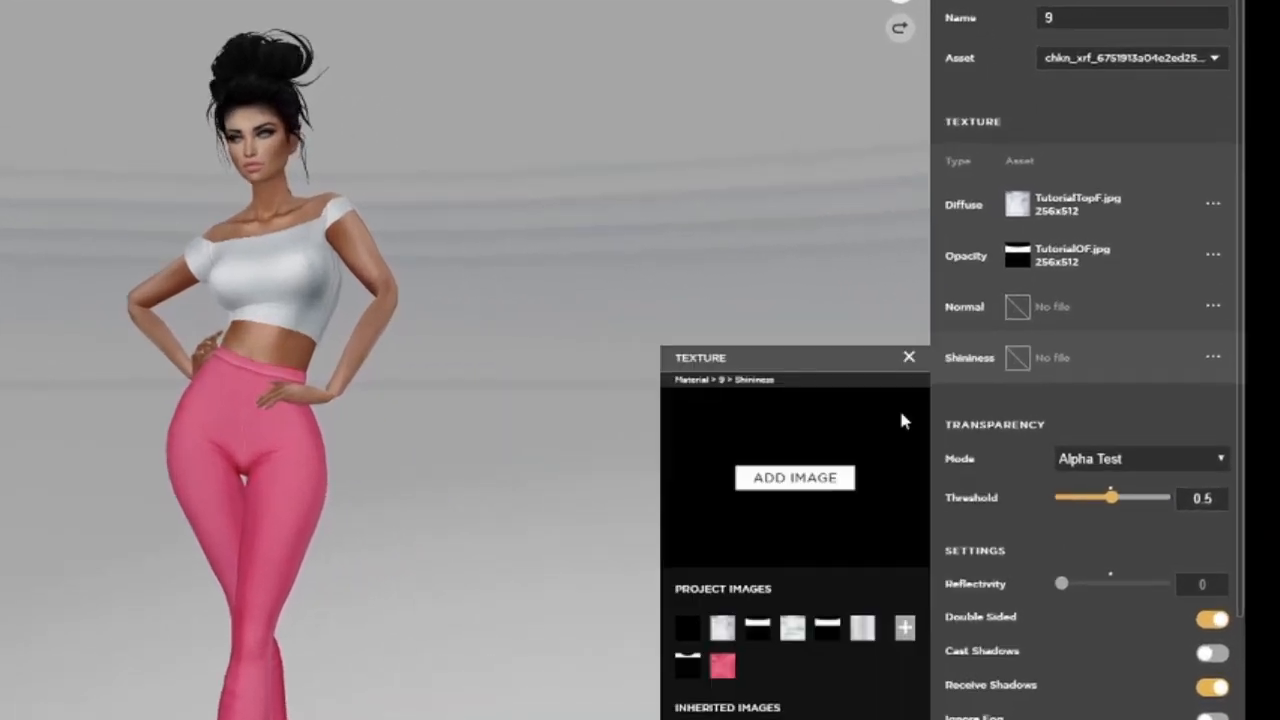
left_click(800, 482)
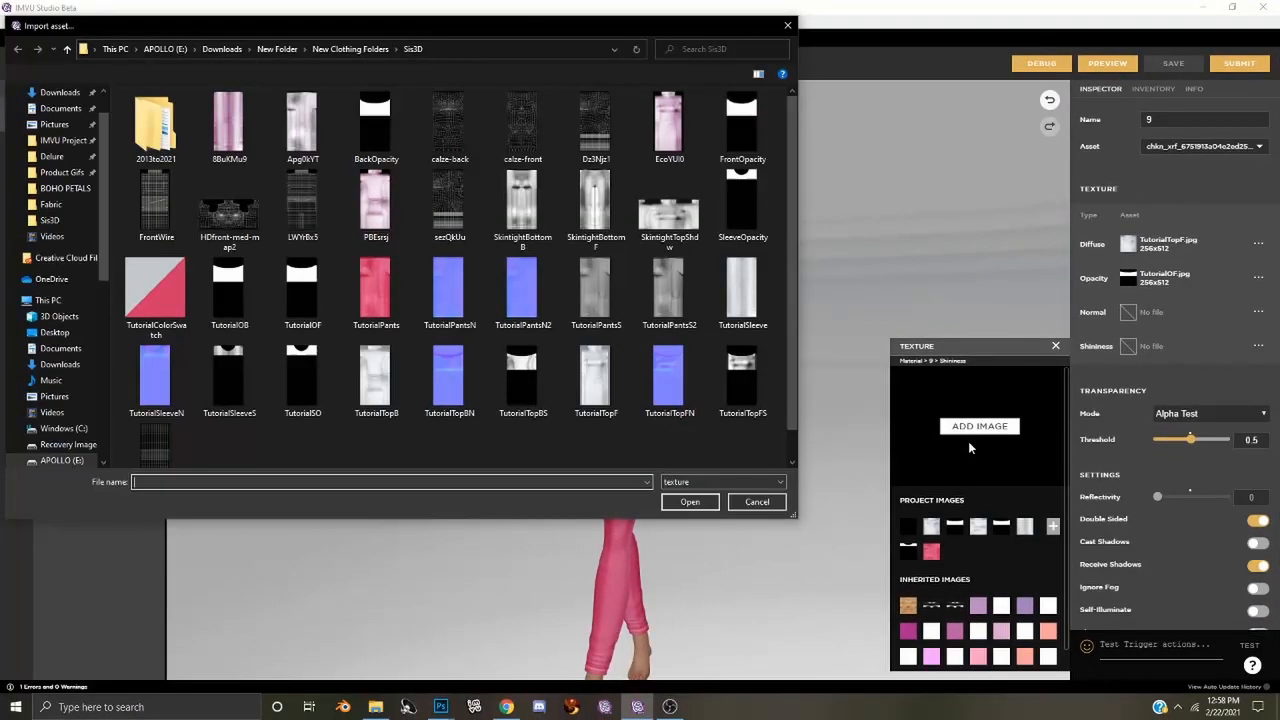
double_click(734, 384)
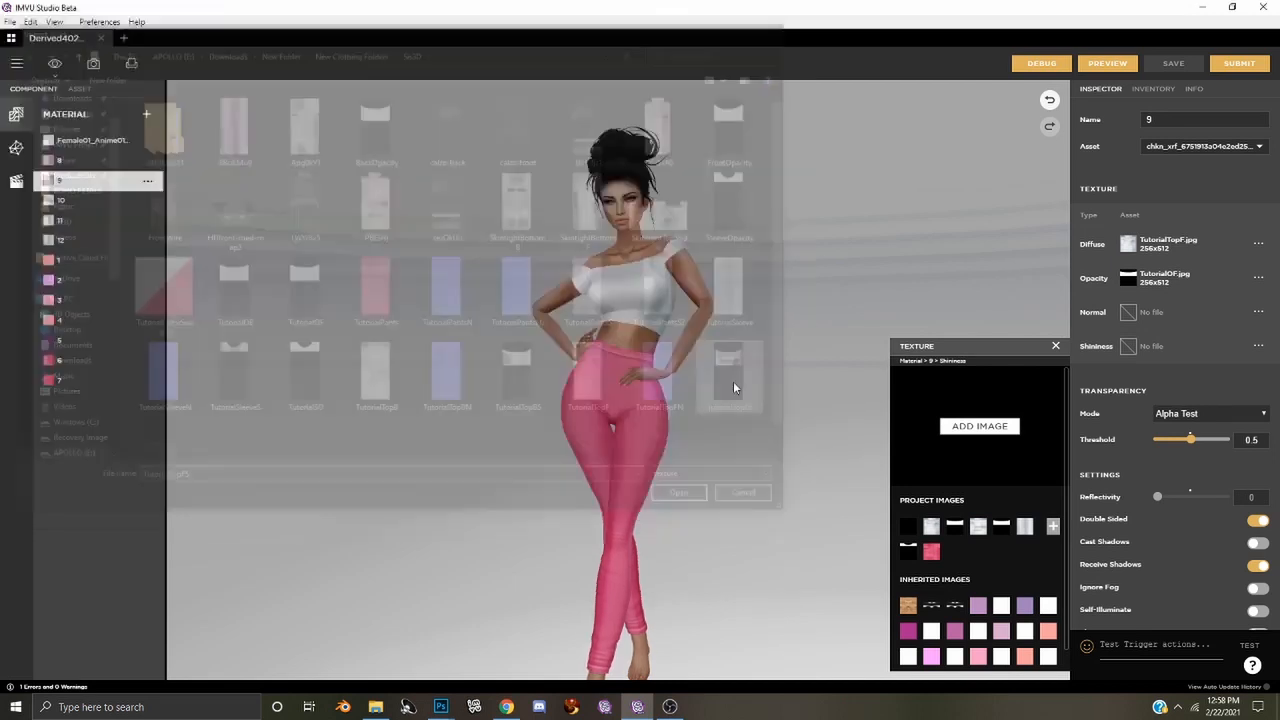
left_click(1056, 347)
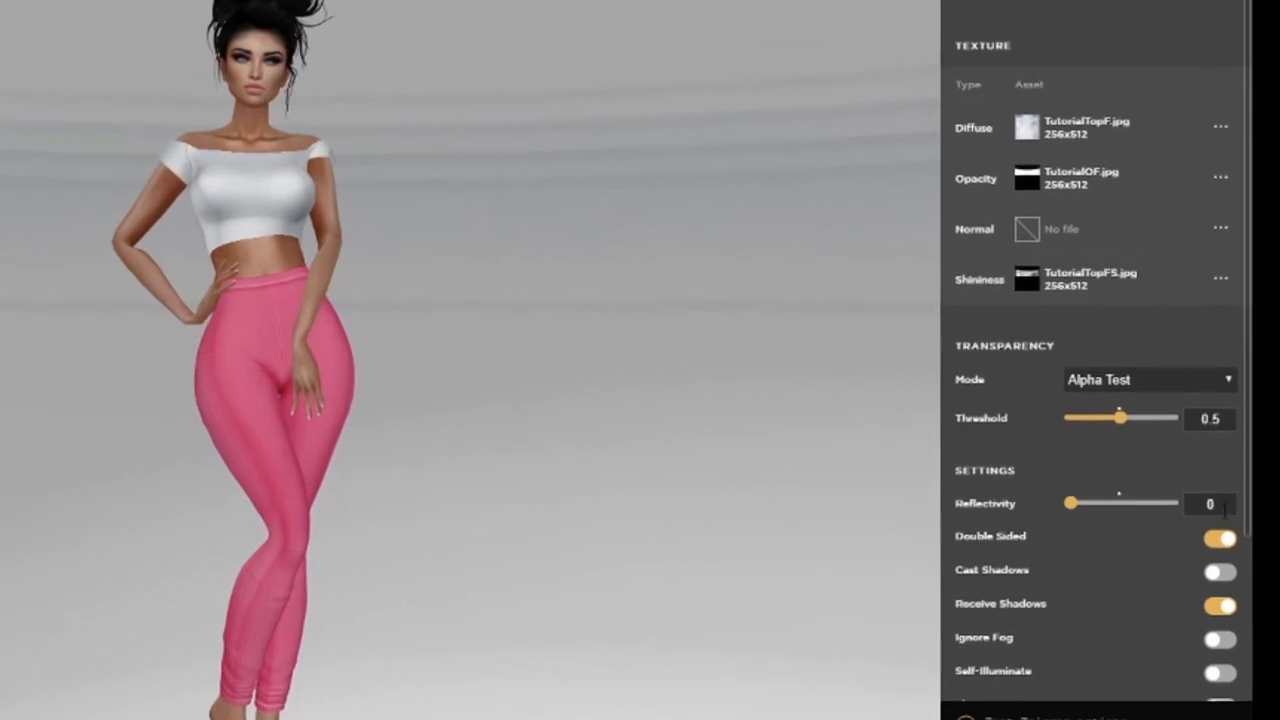
left_click(1250, 497)
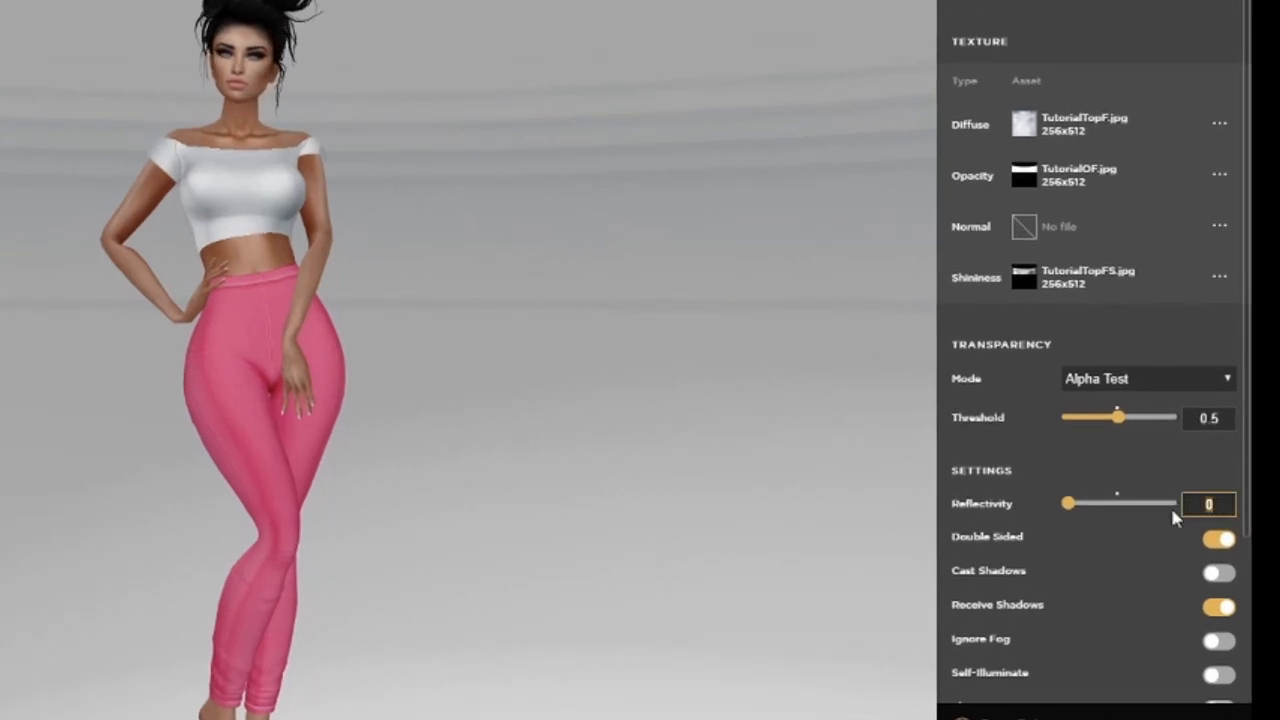
type("50")
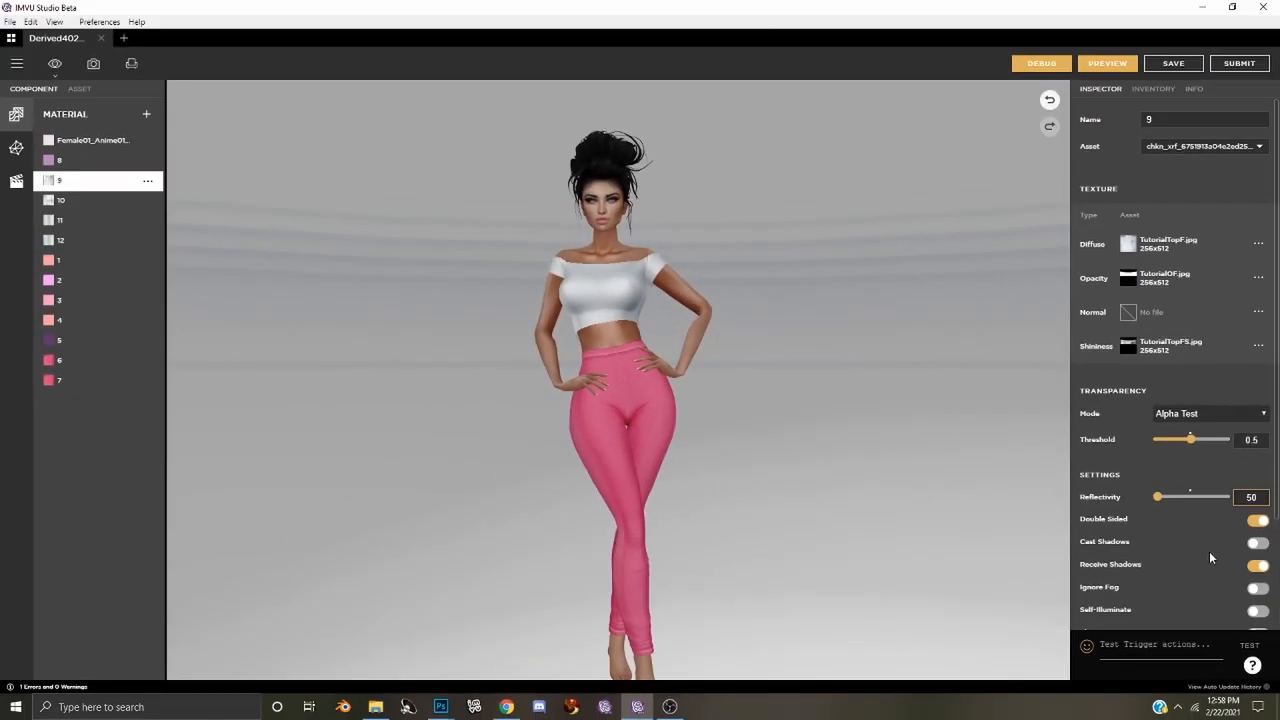
- Import TutorialTopBS as the shininess texture of material 10
left_click(60, 200)
left_click(1128, 346)
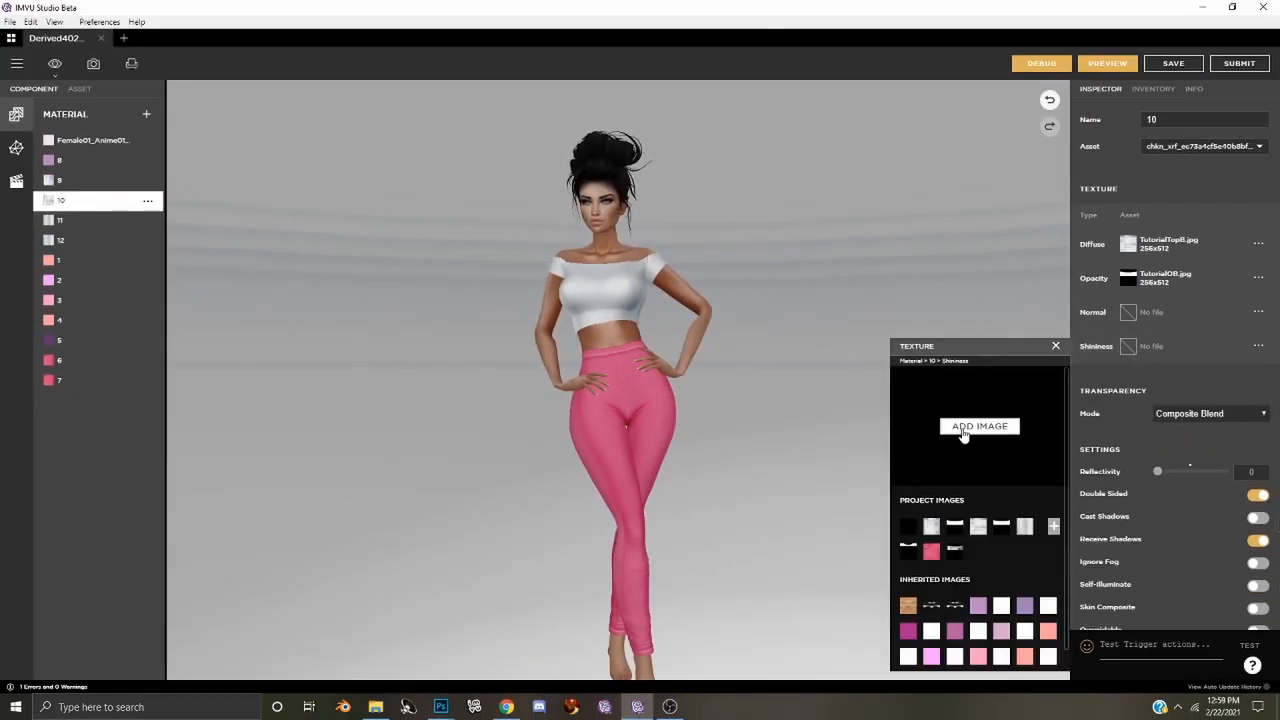
left_click(962, 432)
double_click(449, 366)
- Import TutorialSleeveS as the shininess texture of material 11 and assign the same project image to material 12
left_click(60, 220)
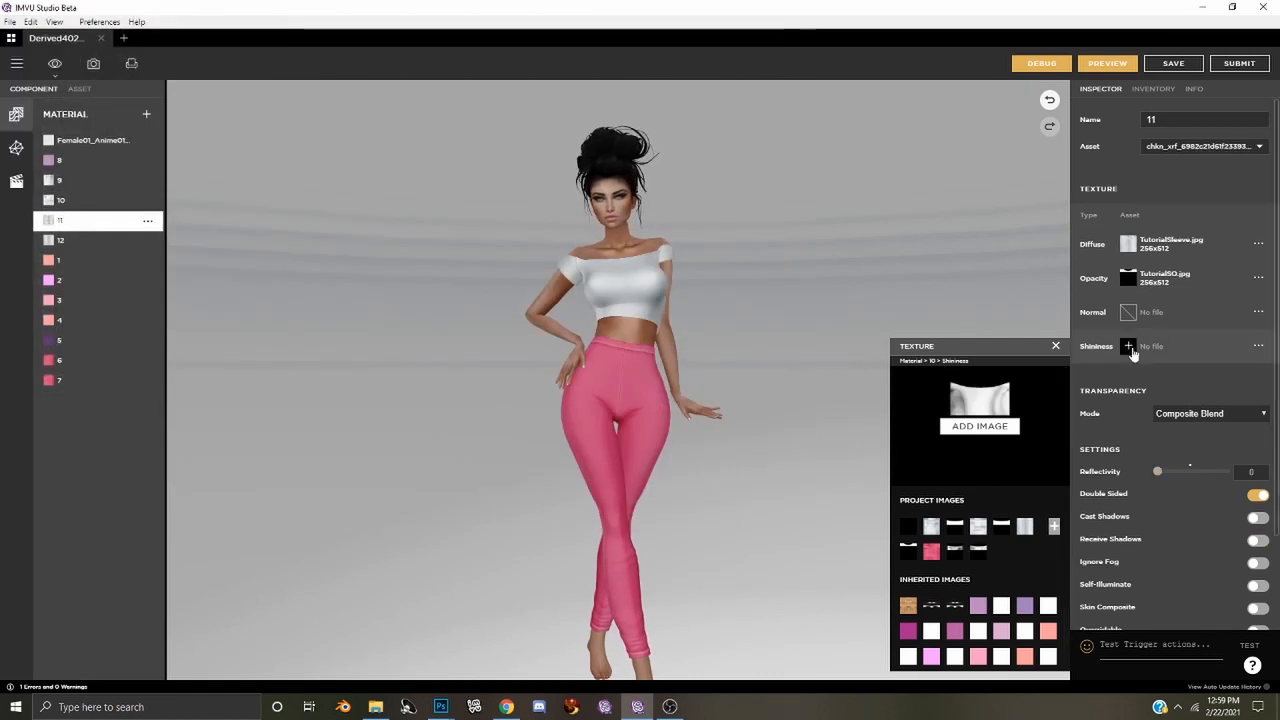
left_click(1128, 346)
left_click(980, 426)
double_click(230, 381)
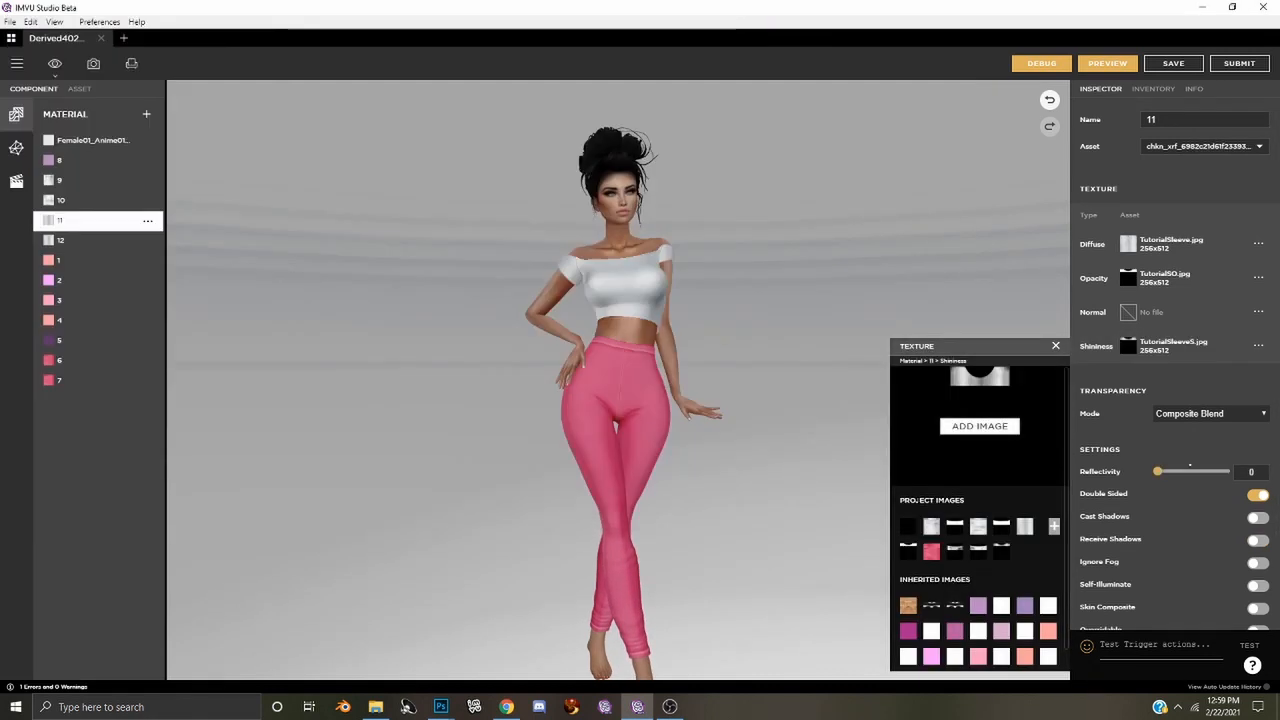
left_click(60, 240)
left_click(1128, 346)
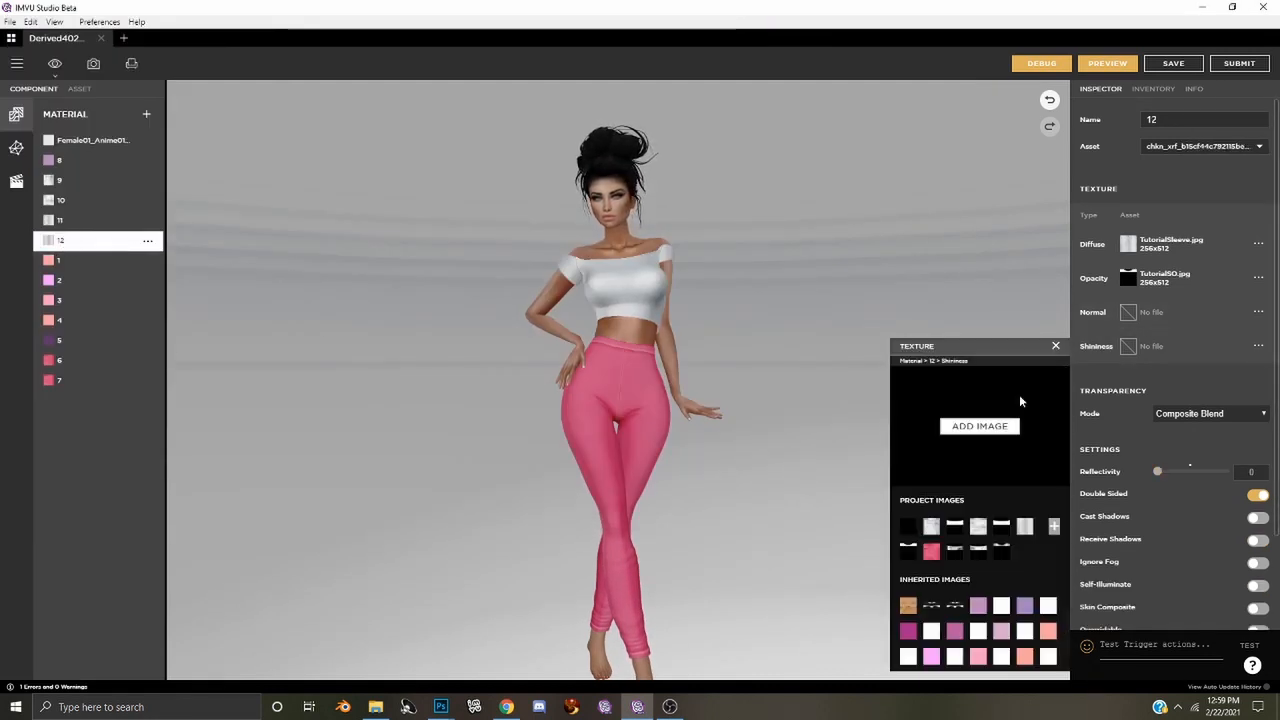
left_click(1001, 554)
- Import TutorialPantsS2 as the shininess texture of material 6 and set its reflectivity to 25
left_click(60, 360)
left_click(1128, 346)
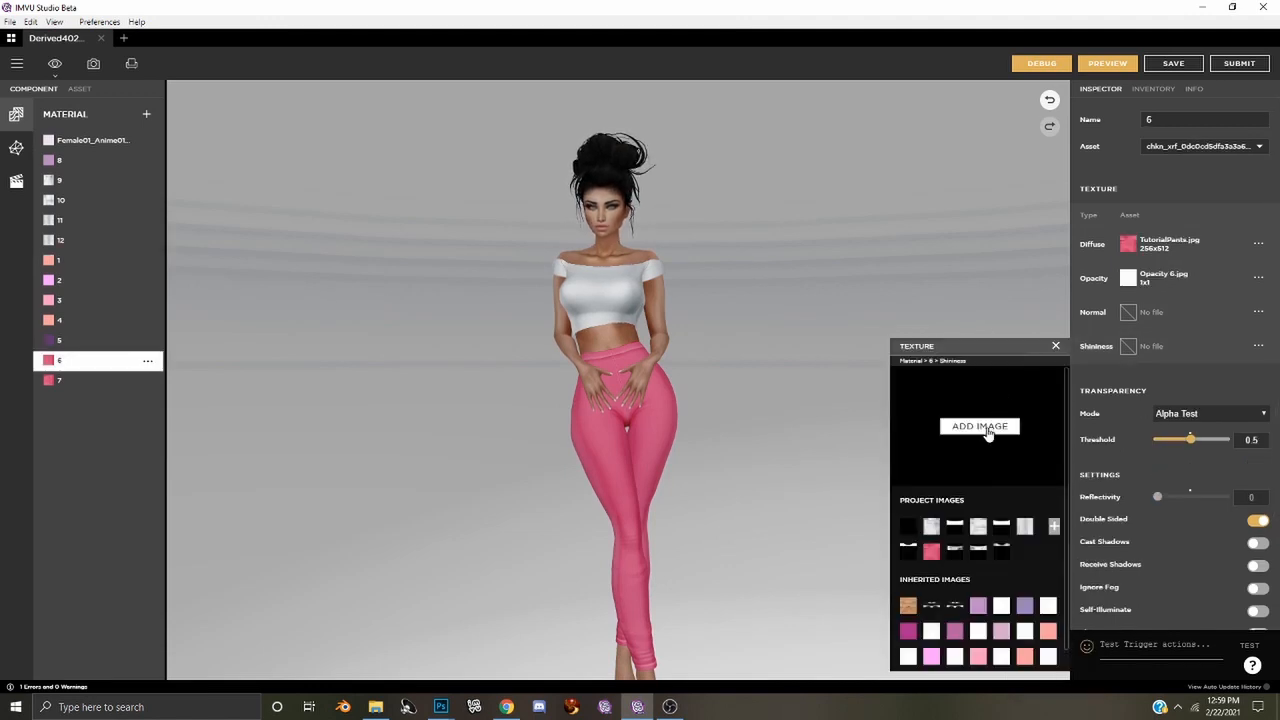
left_click(980, 426)
double_click(507, 438)
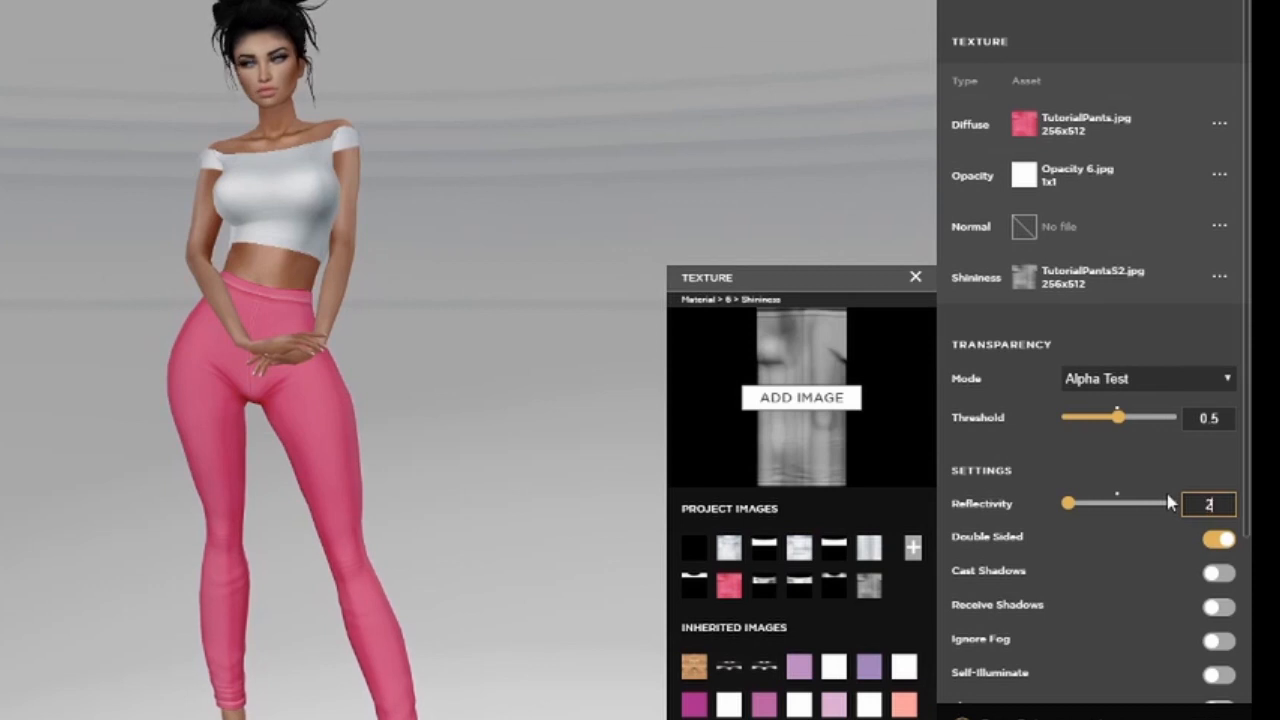
type("265")
key("BackSpace")
key("BackSpace")
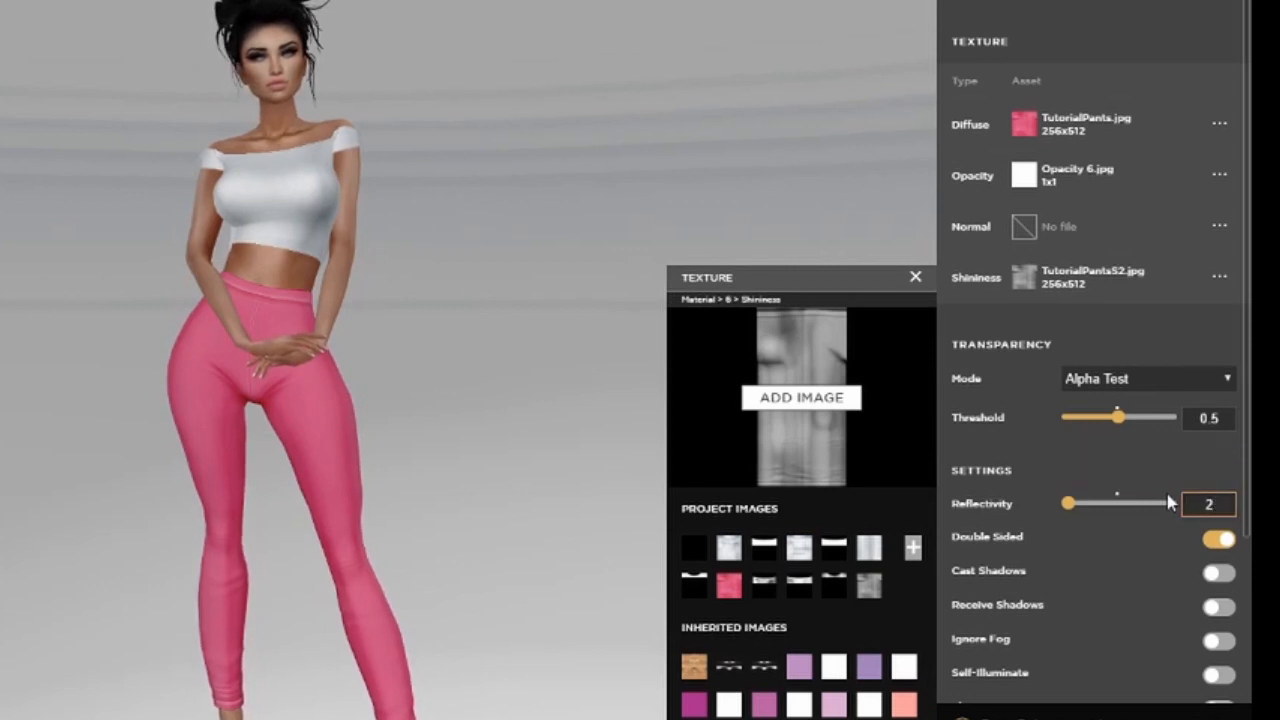
type("5")
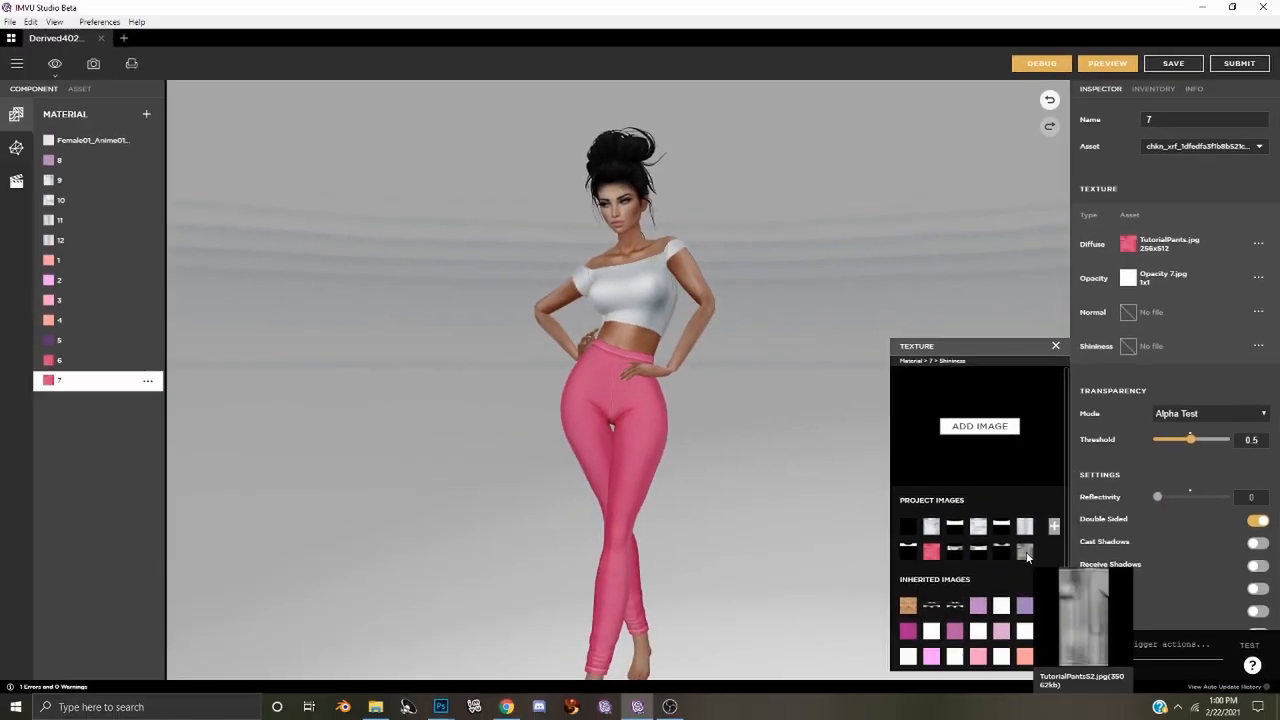
- Assign TutorialPantsS2 as the shininess texture of material 7 and switch on Receive Shadows for material 6
left_click(1025, 552)
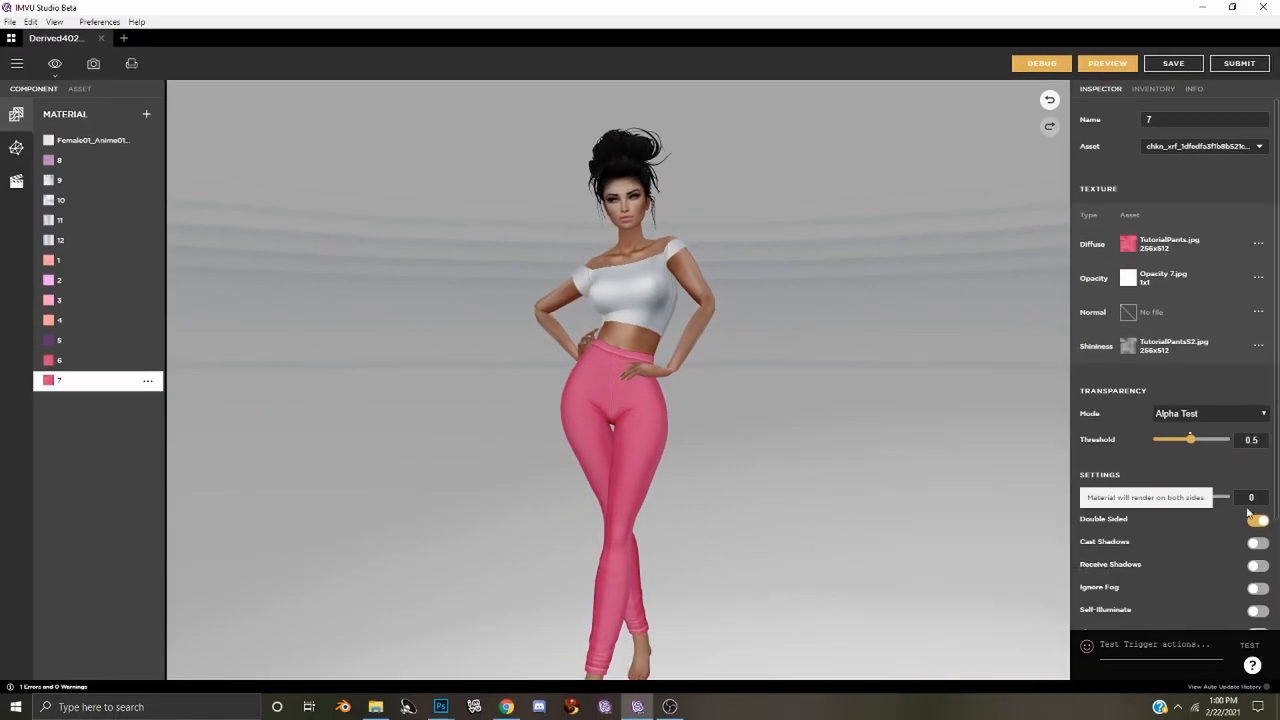
left_click(80, 361)
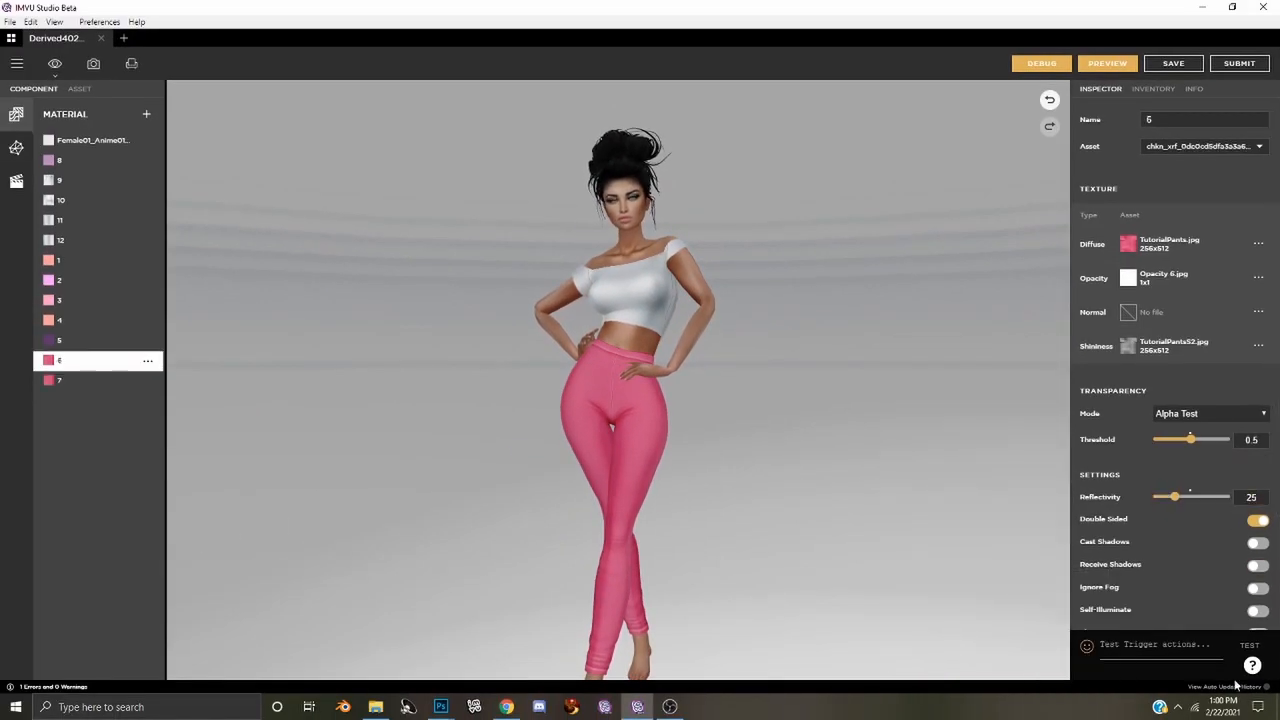
left_click(1257, 566)
- Set the reflectivity of sleeve material 11 and back top material 10 to 50, switching on Receive Shadows for material 11
left_click(80, 241)
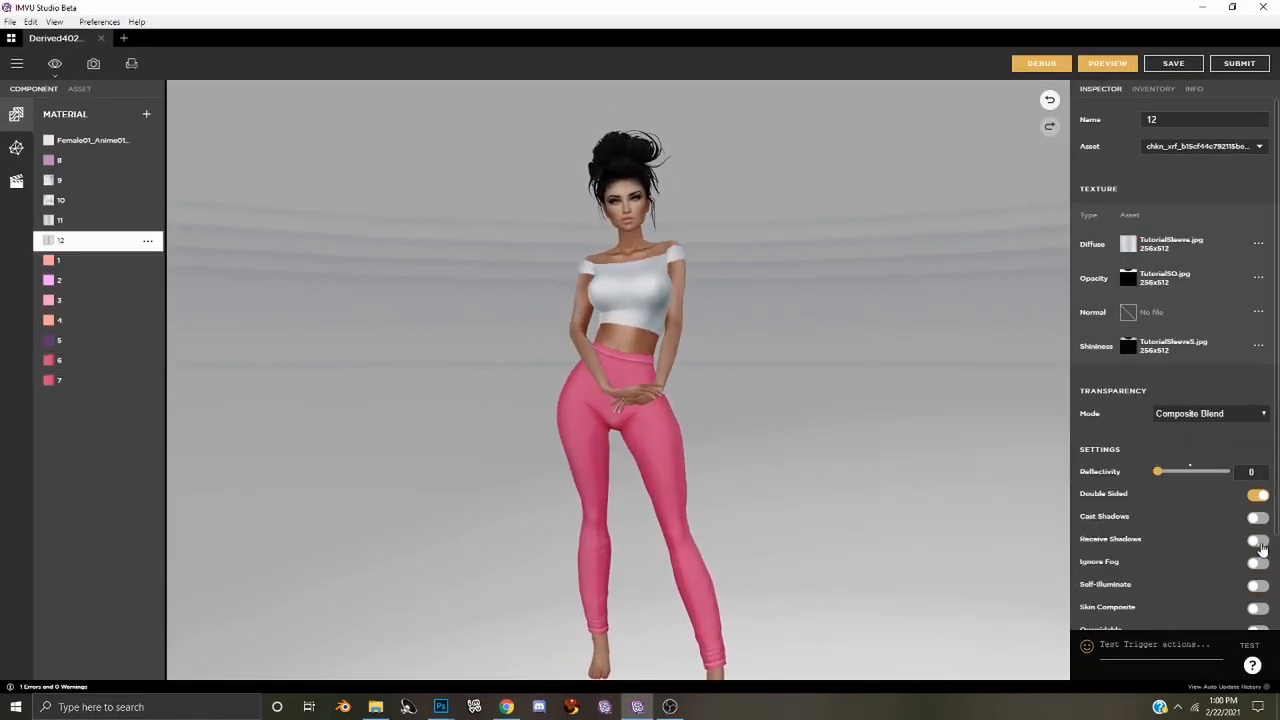
key("Up")
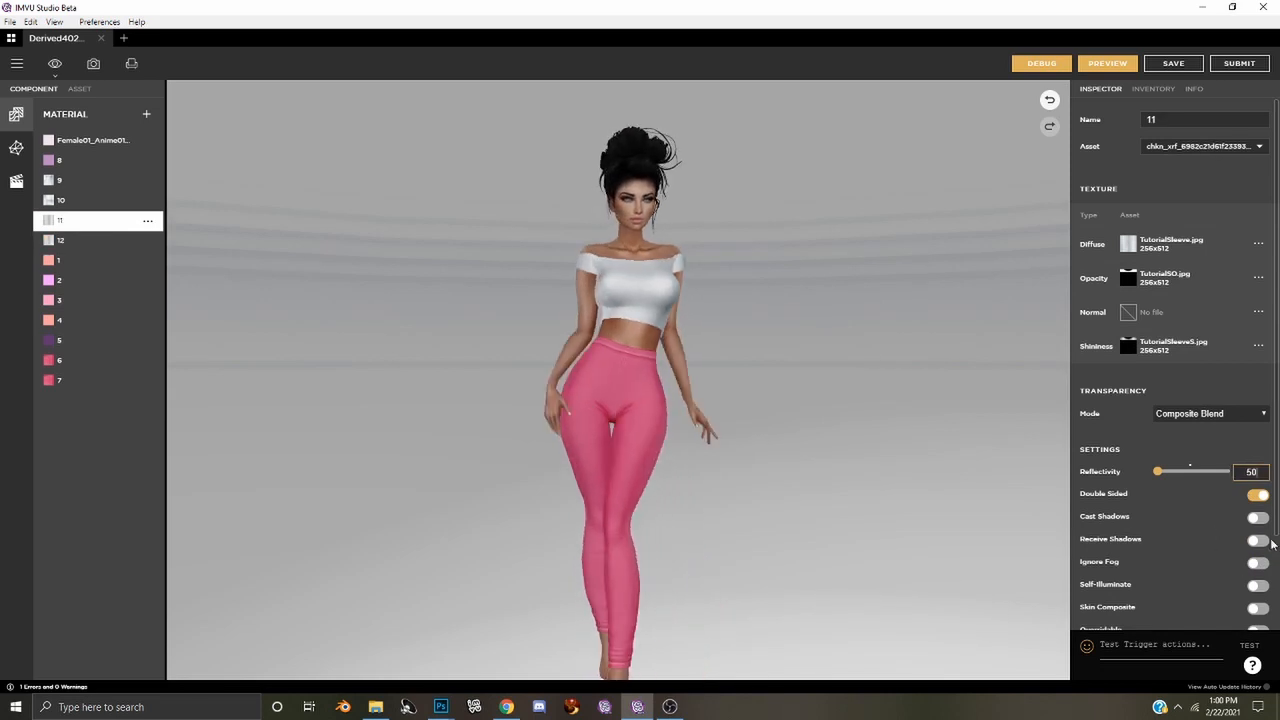
left_click(1257, 540)
key("Up")
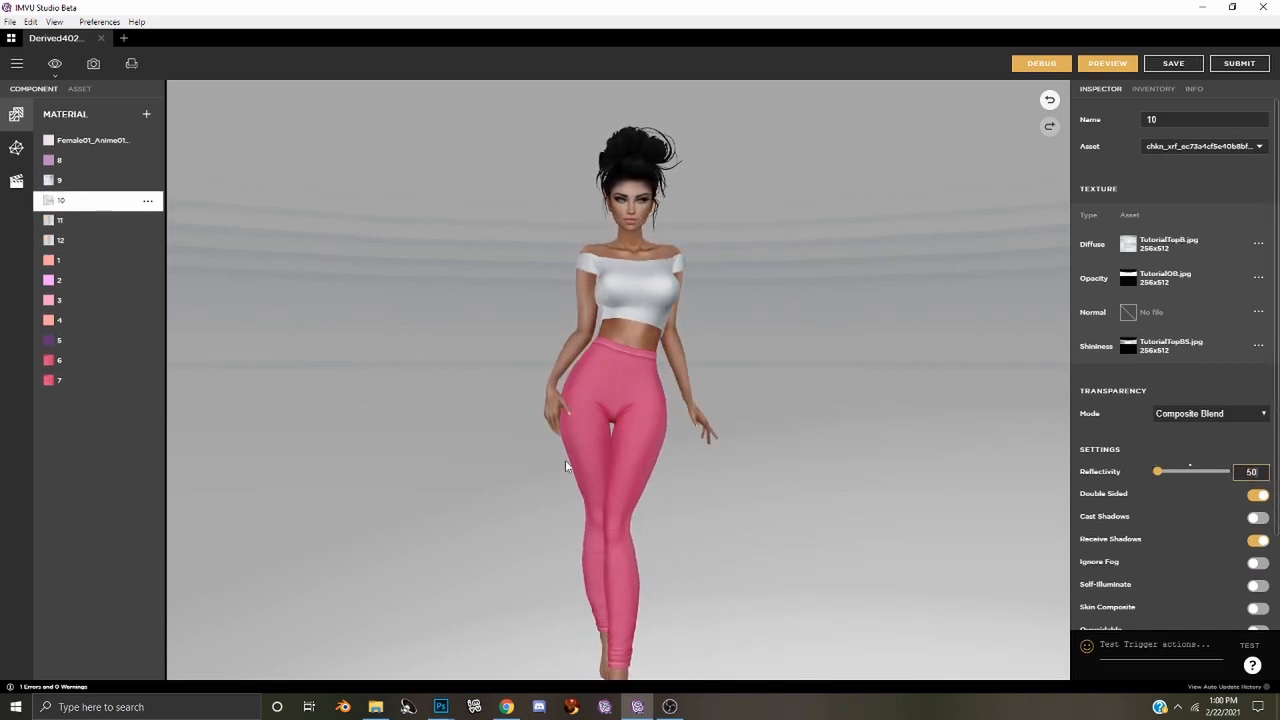
left_click(83, 179)
left_click(83, 143)
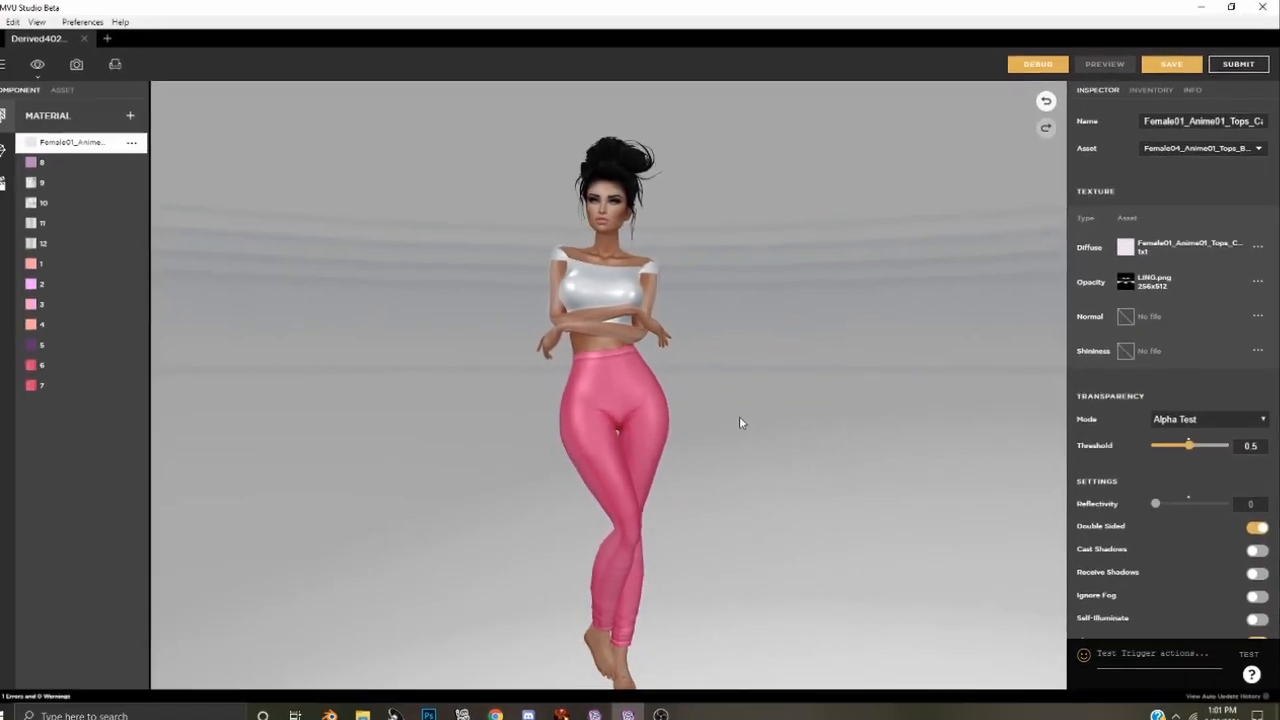
left_click_drag(767, 420, 823, 489)
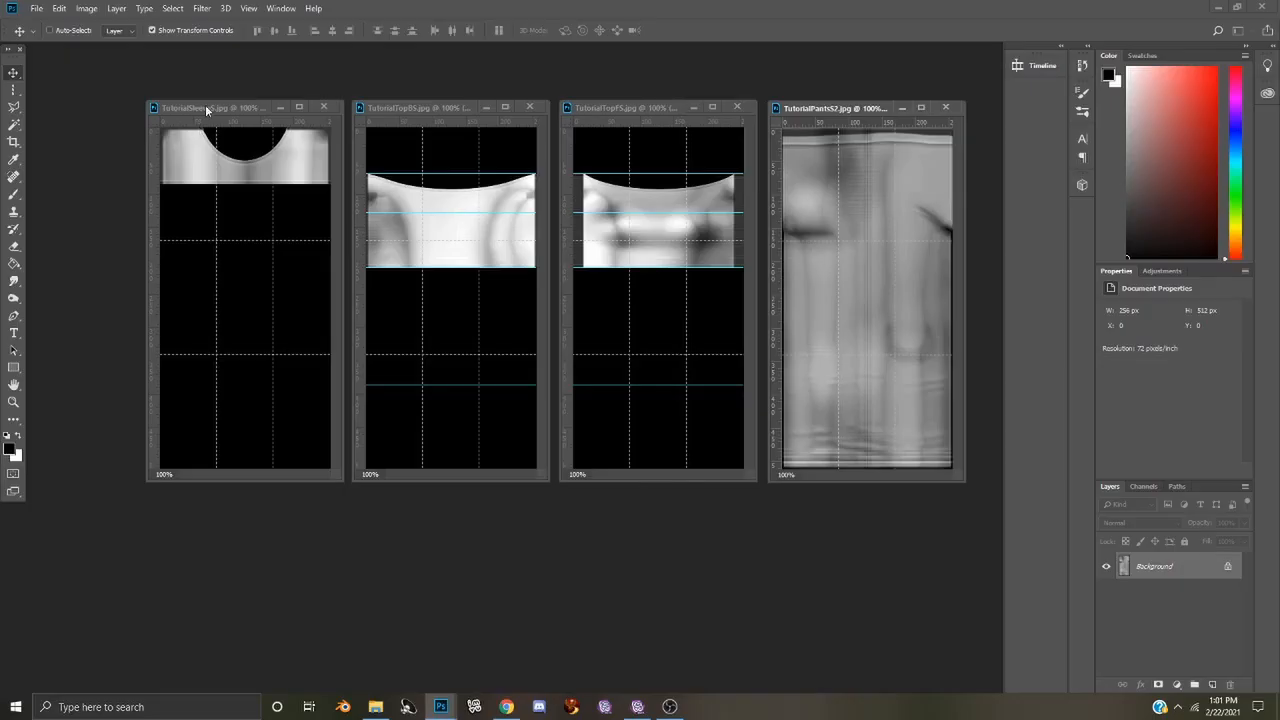
- Switch to Photoshop and generate a normal map from TutorialSleeveS with blur 0.5, detail scale 25% and all contrast details at 20%
left_click_drag(206, 110, 181, 118)
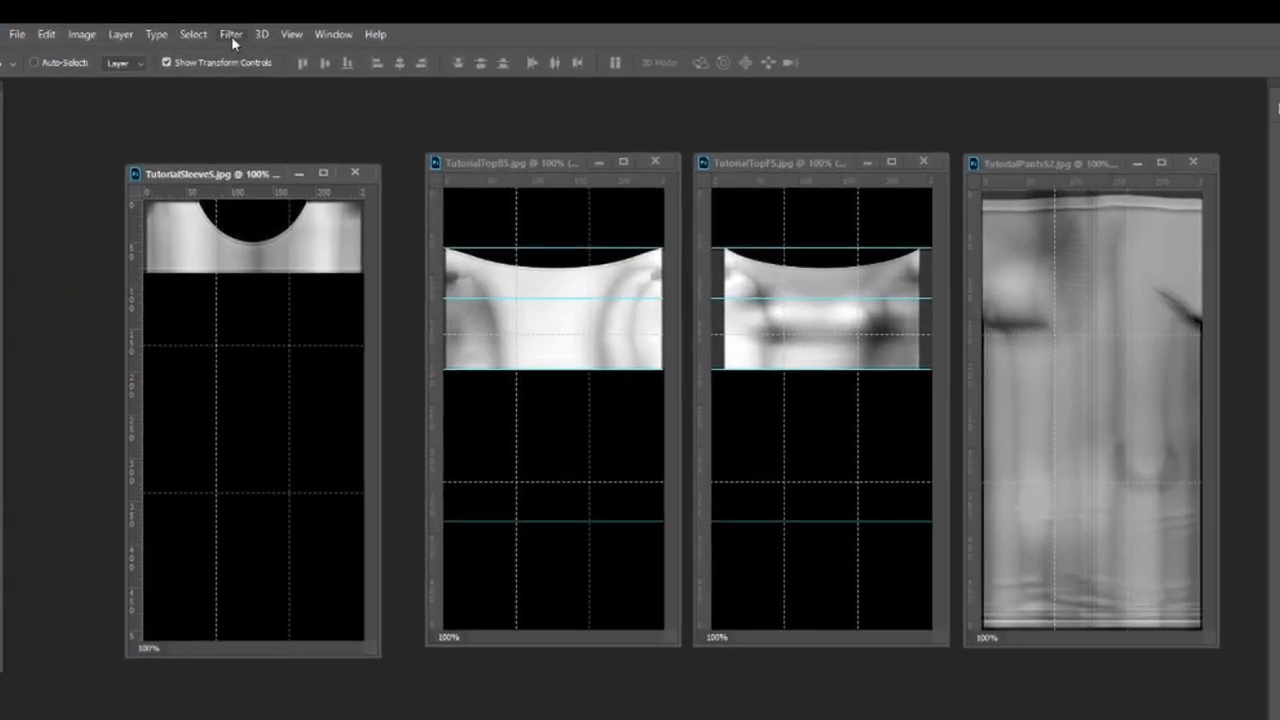
left_click(201, 8)
mouse_move(370, 213)
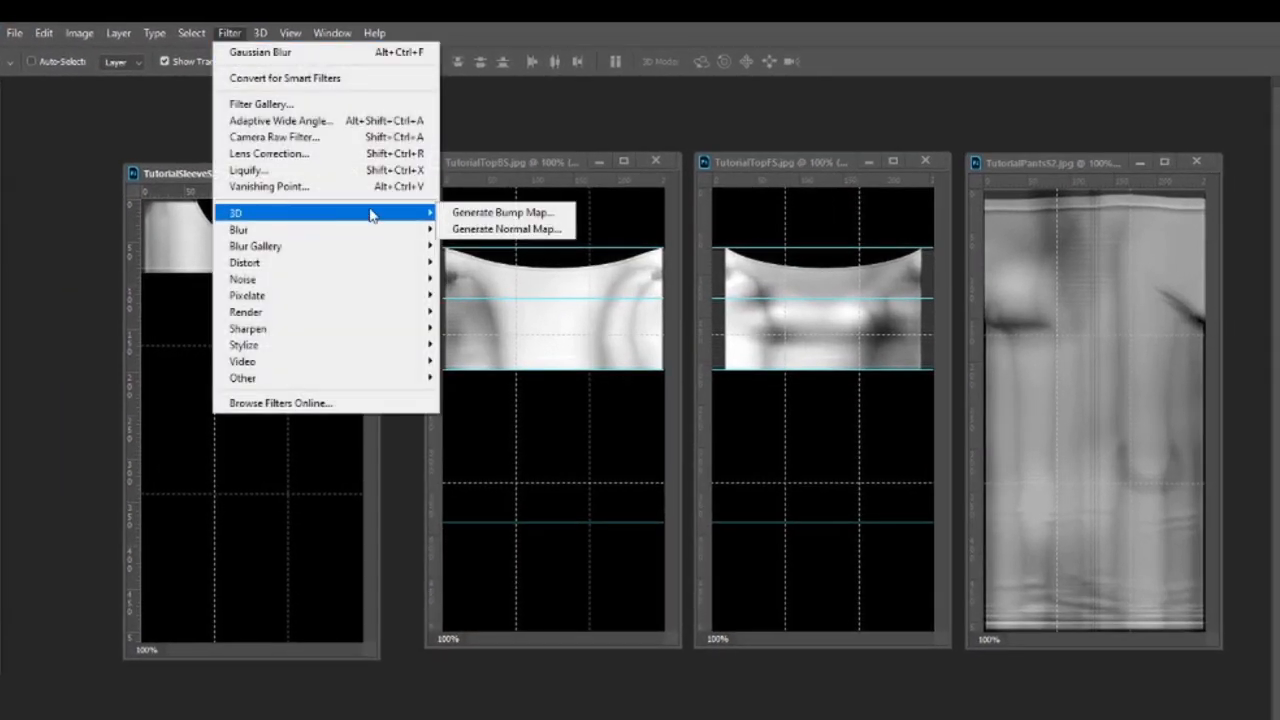
left_click(483, 229)
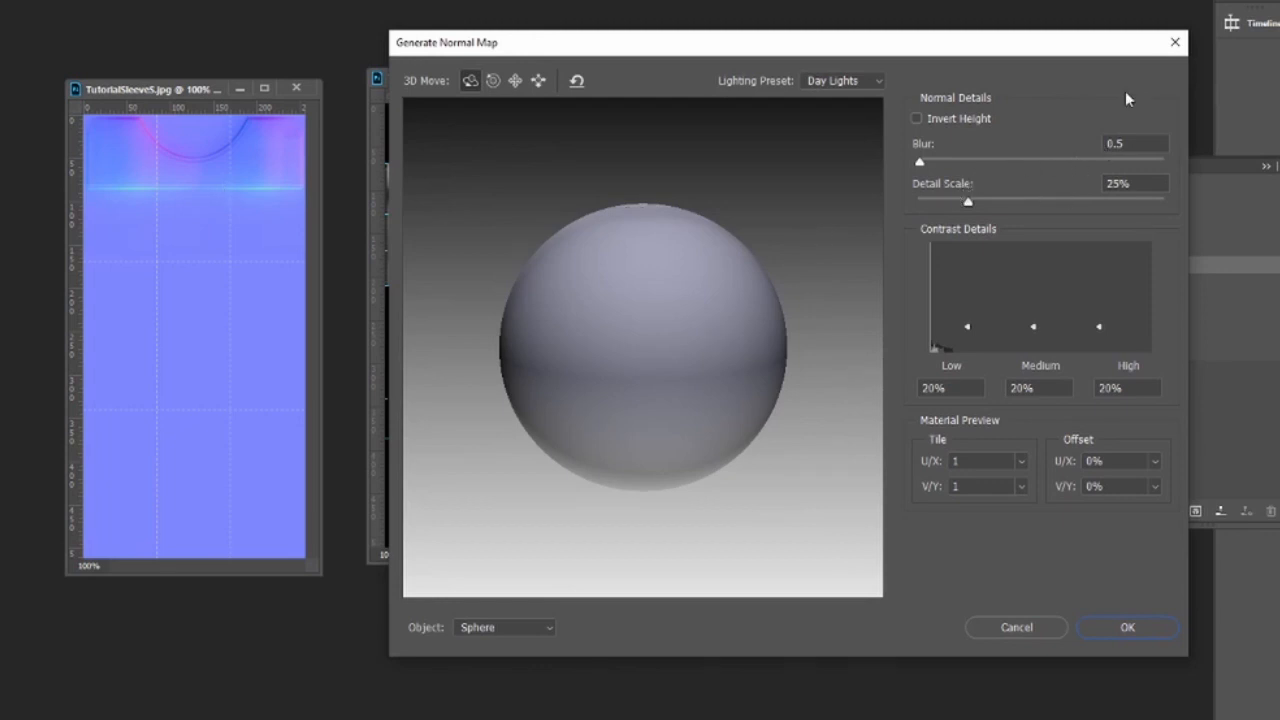
left_click(1125, 627)
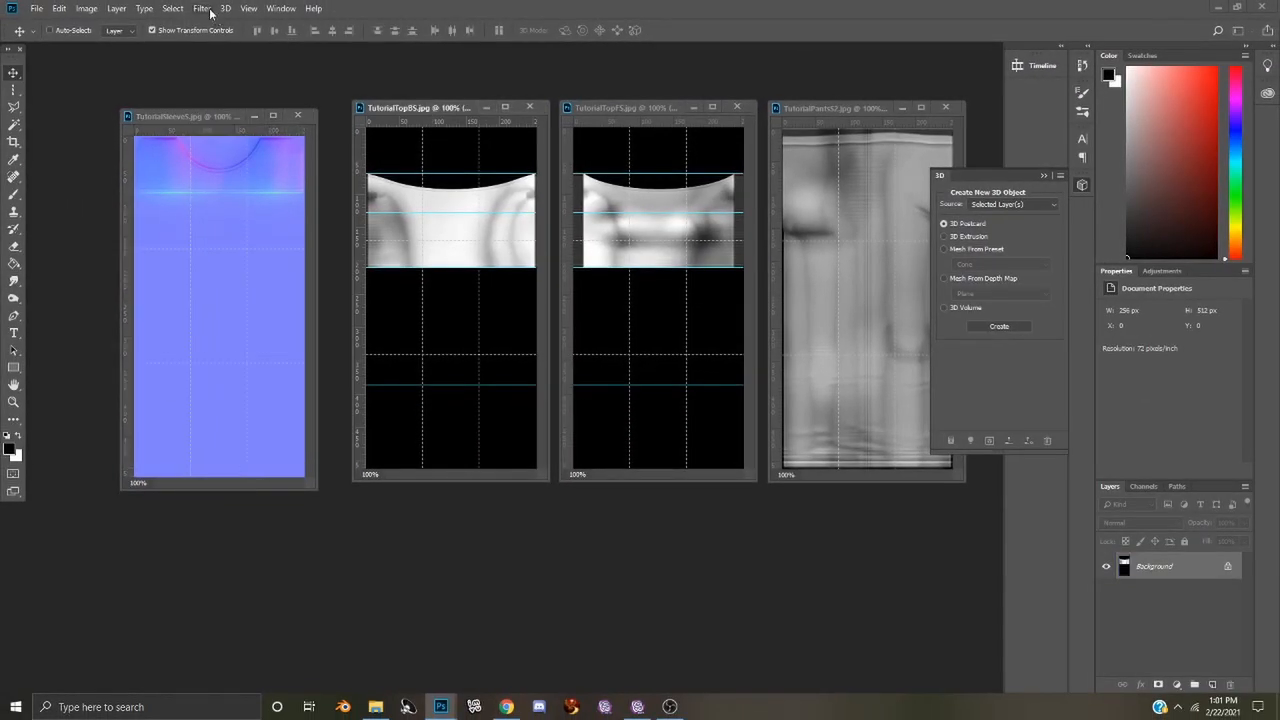
- Repeat the Generate Normal Map filter on the TutorialTopBS, TutorialTopFS and TutorialPantsS2 images
left_click(203, 8)
left_click(240, 22)
key("ctrl+Tab")
left_click(203, 8)
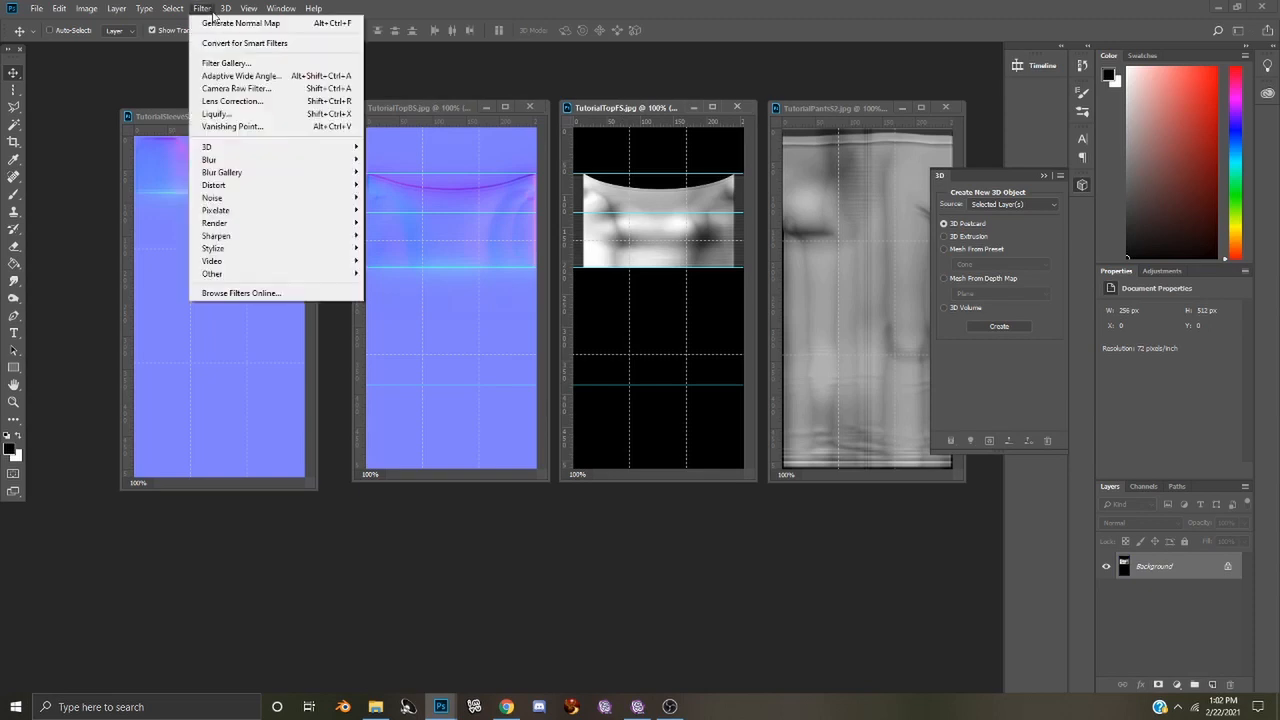
left_click(212, 21)
key("ctrl+Tab")
left_click(201, 8)
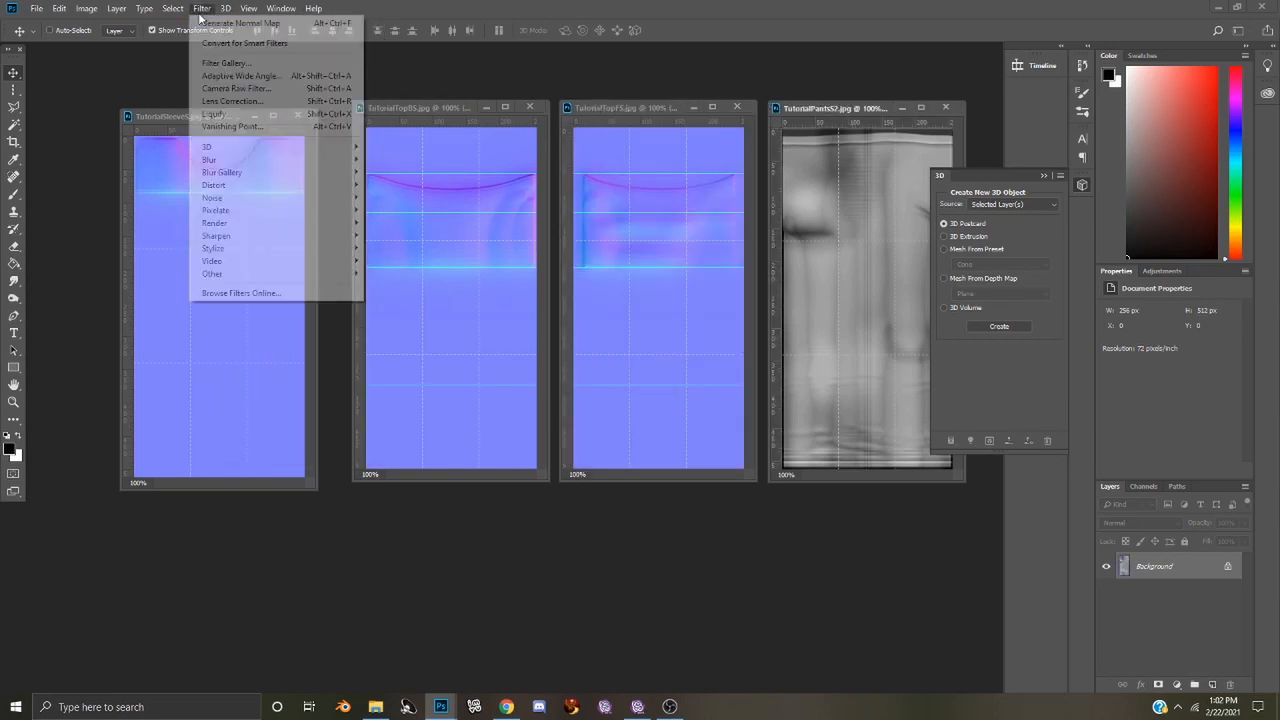
left_click(215, 22)
- Switch to IMVU Studio and import TutorialTopFN as the normal texture of material 9
key("alt+Tab")
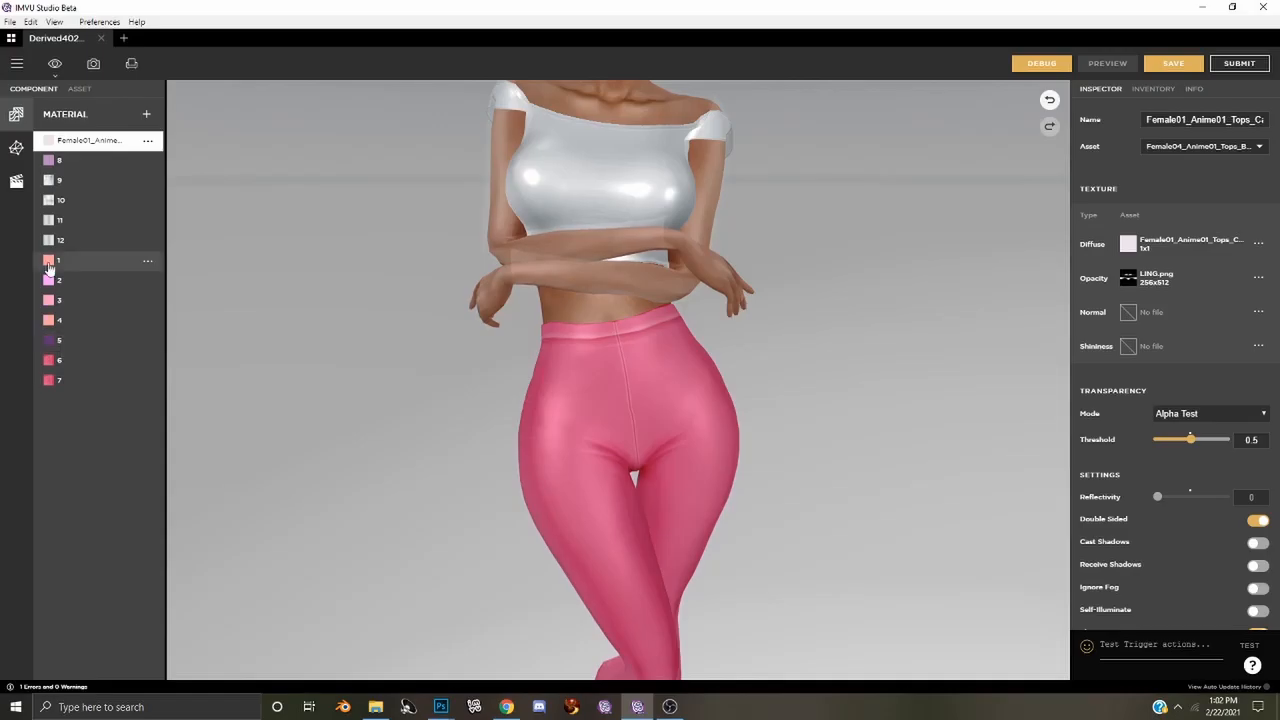
left_click(93, 188)
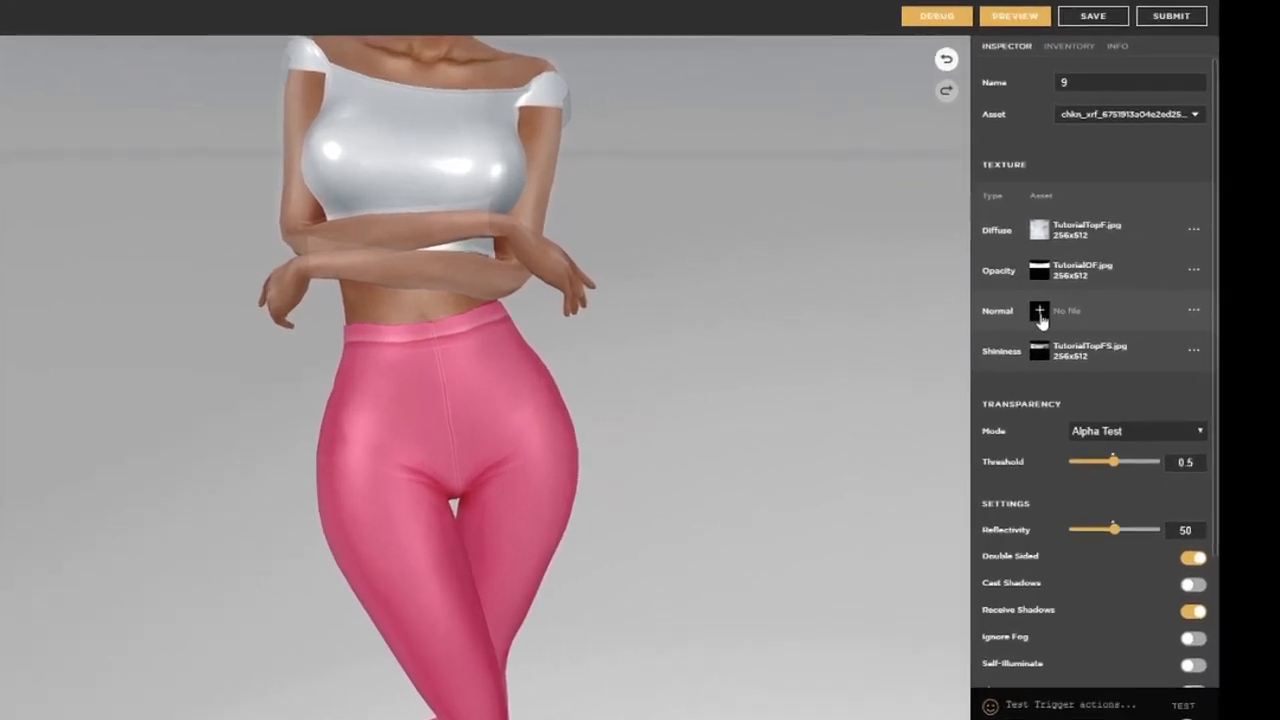
left_click(1128, 312)
left_click(857, 408)
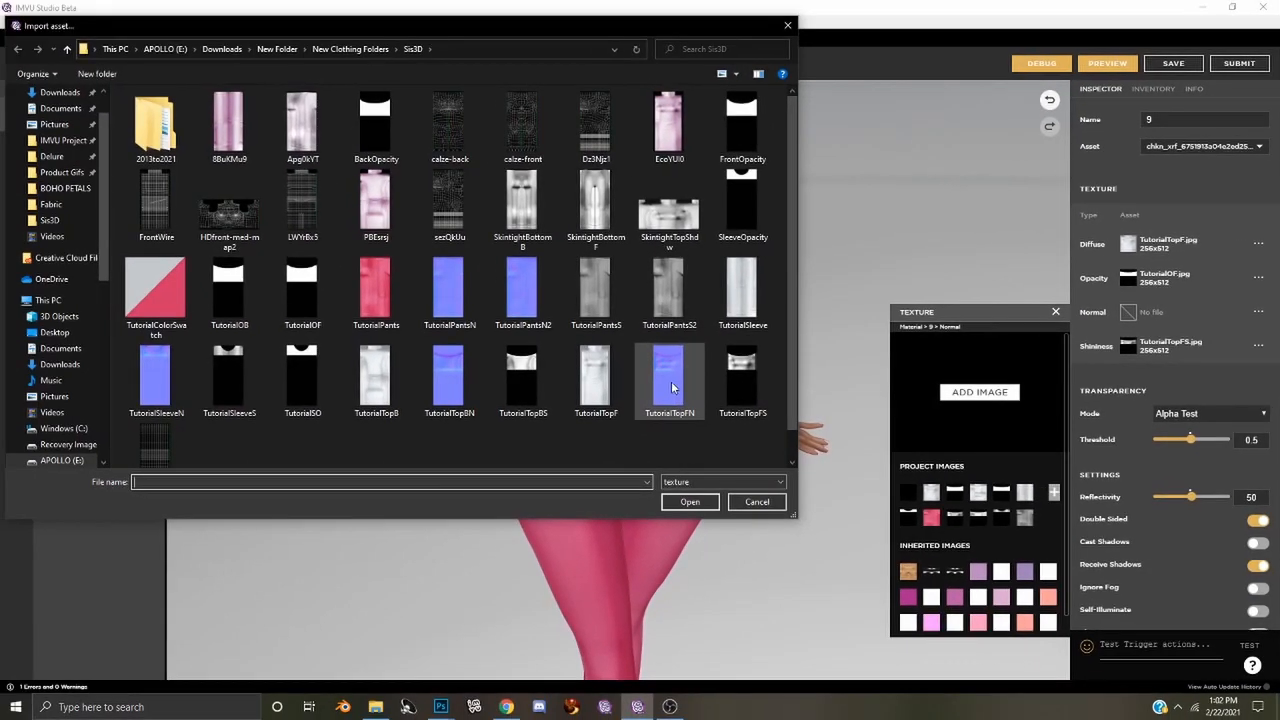
double_click(676, 385)
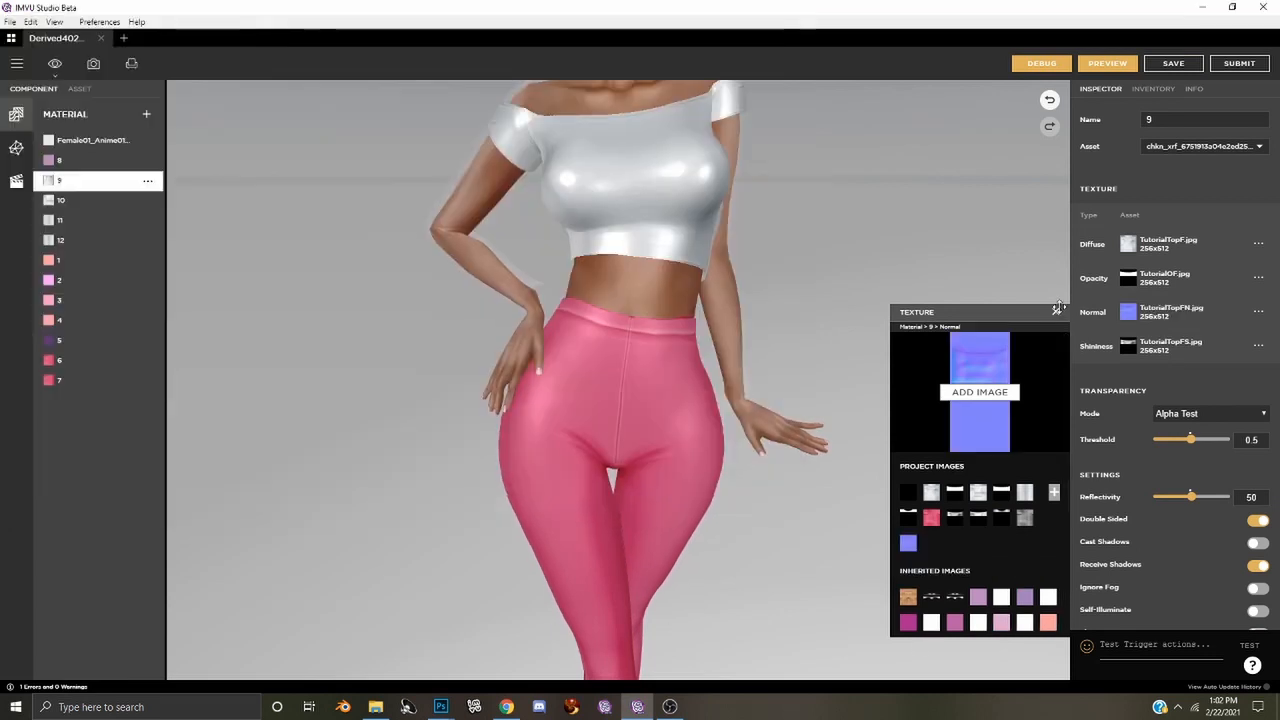
- Import TutorialTopBN as the normal texture of material 10
left_click(60, 200)
left_click(1128, 312)
left_click(979, 391)
double_click(447, 385)
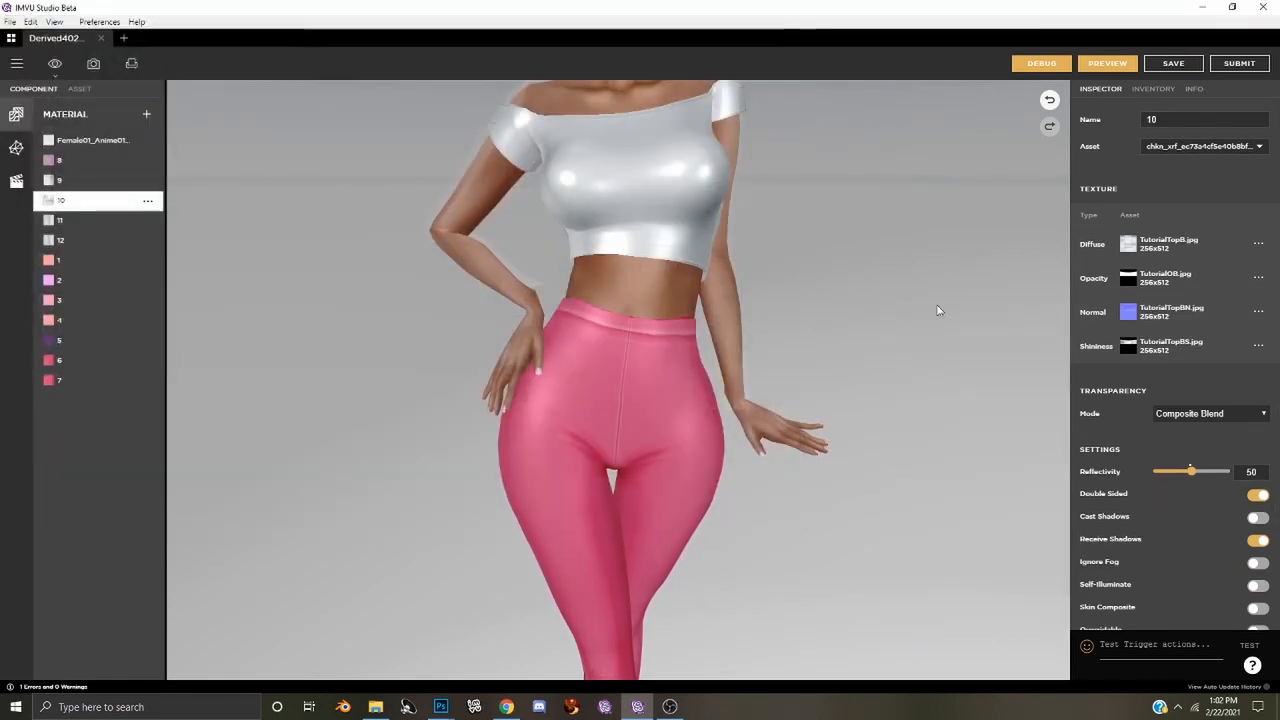
- Import TutorialSleeveN as the normal texture of material 11
left_click(60, 217)
left_click(1128, 312)
left_click(979, 391)
left_click(155, 388)
double_click(155, 388)
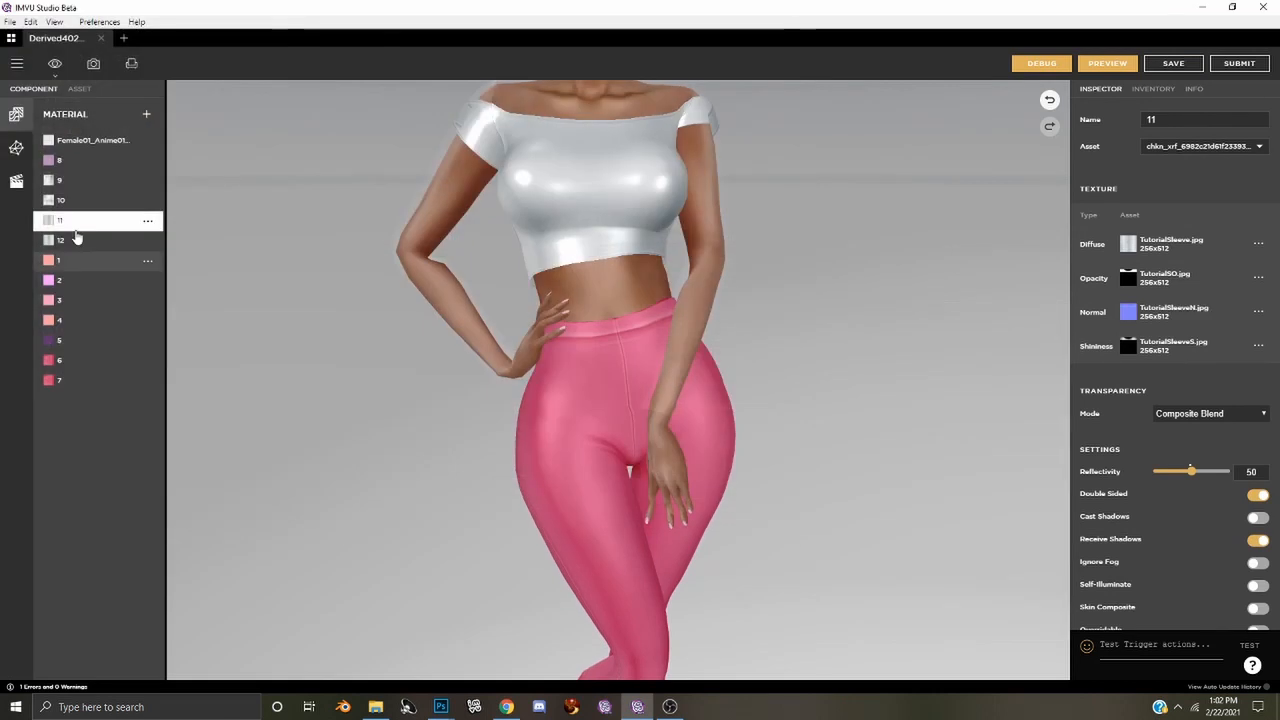
- Import TutorialSleeveN as the normal texture of material 12
left_click(77, 240)
left_click(1128, 312)
left_click(955, 543)
left_click(862, 314)
- Import TutorialPantsN2 as the normal texture of material 6
left_click(60, 360)
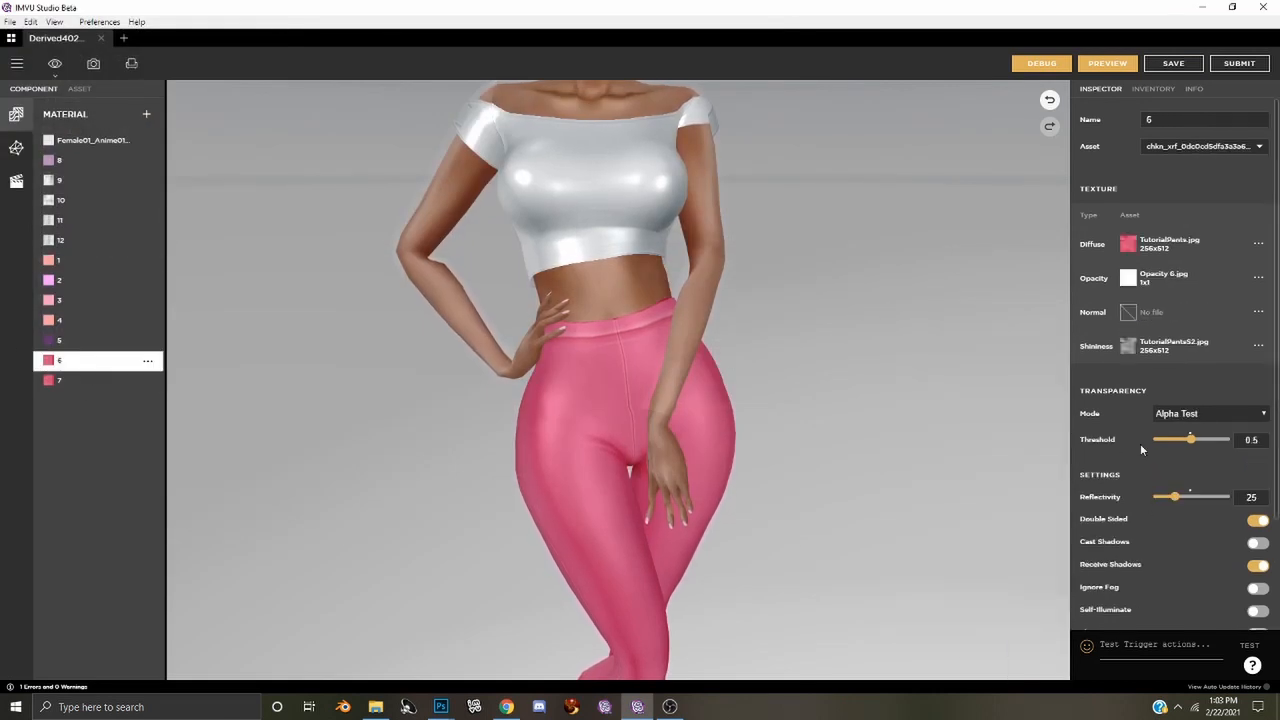
left_click(1128, 312)
left_click(979, 391)
double_click(371, 290)
left_click(1057, 316)
- Import TutorialPantsN2 as the normal texture of material 7
left_click(60, 380)
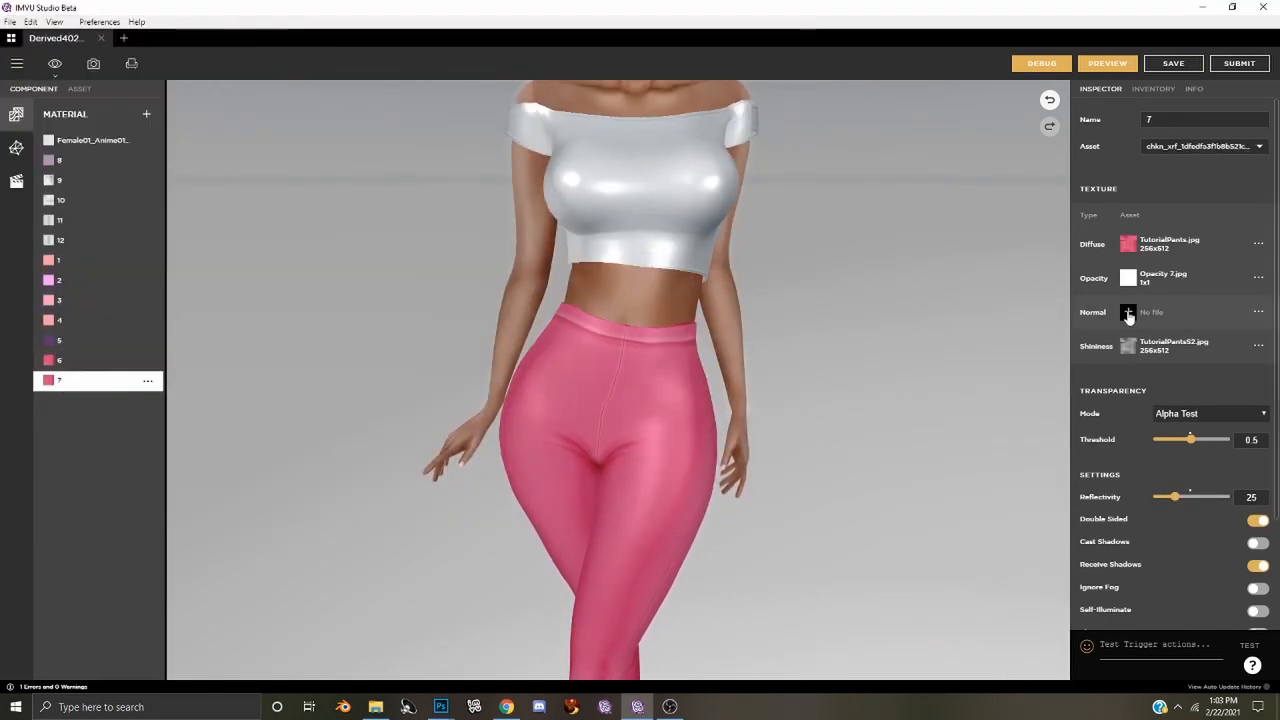
left_click(1128, 312)
left_click(978, 543)
left_click(924, 309)
- Examine the shine and normal mapping of the top and pants on the avatar from different distances and angles
left_click_drag(867, 428, 785, 660)
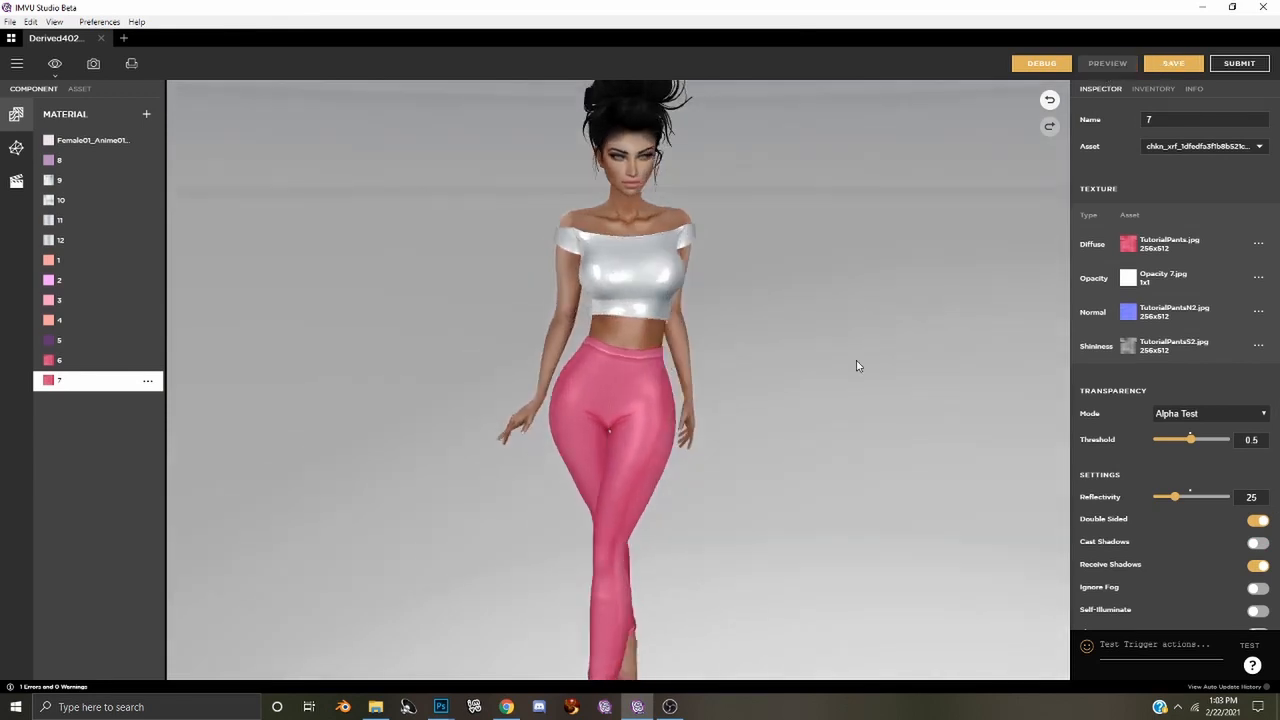
scroll(857, 312, "up", 1)
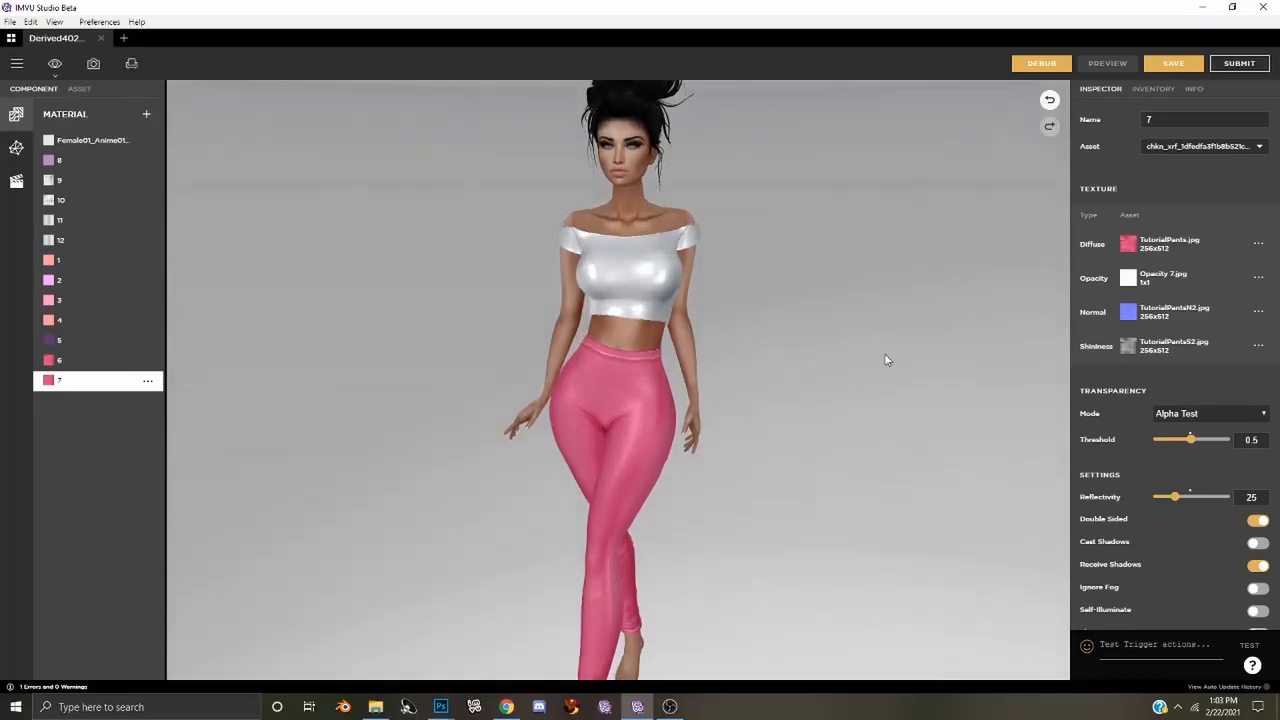
scroll(884, 358, "up", 3)
left_click_drag(917, 446, 531, 449)
scroll(933, 470, "down", 5)
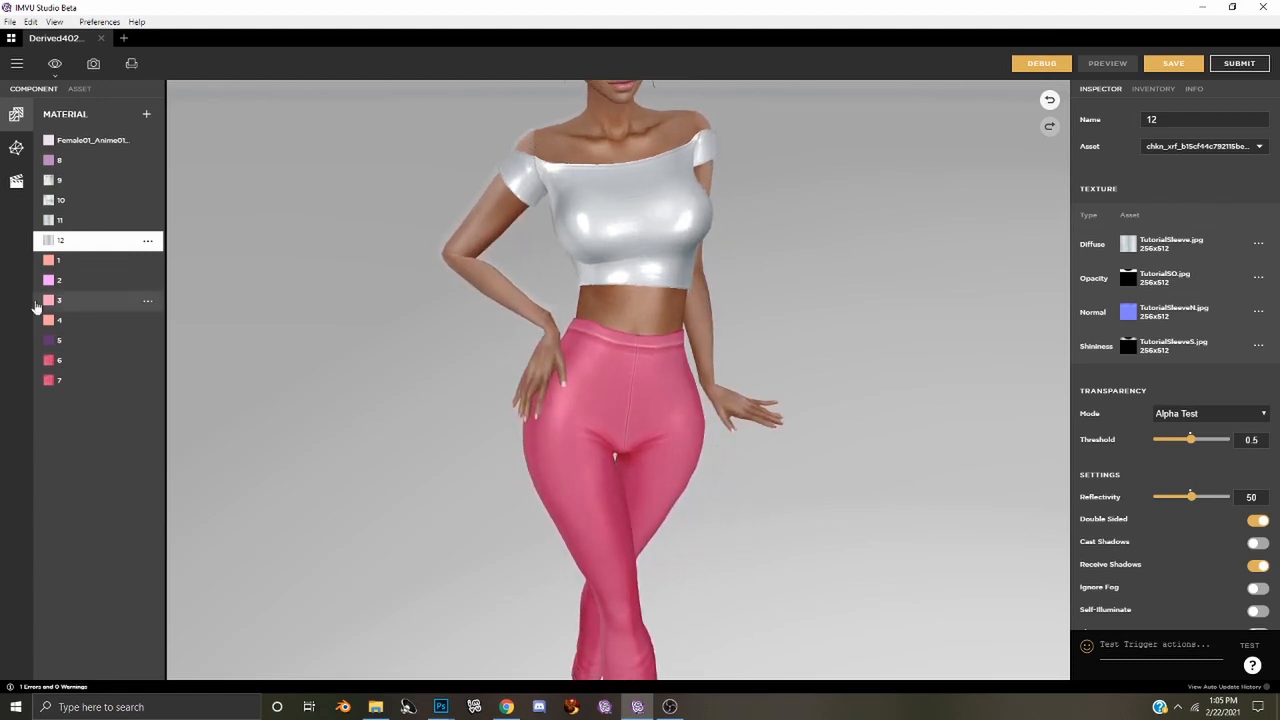
- Change the transparency mode of sleeve material 11 and preview the updated clothing on the avatar
left_click(80, 222)
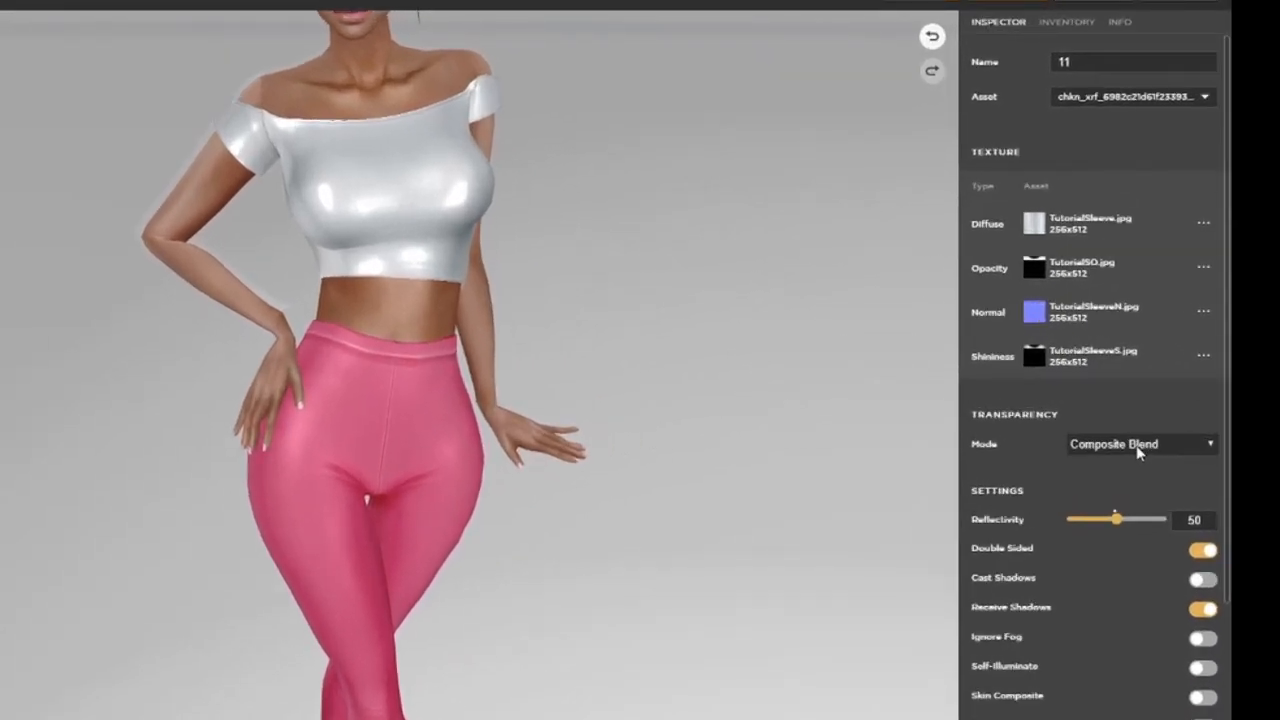
left_click(1138, 444)
left_click(1124, 492)
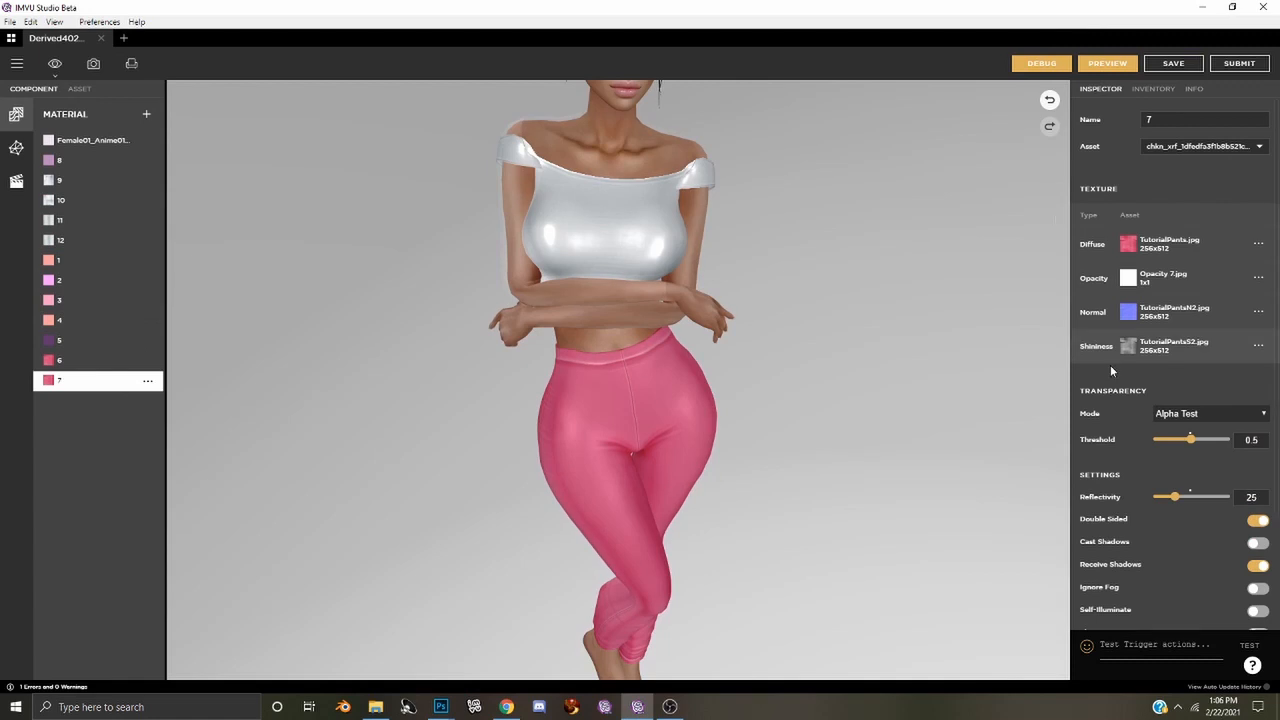
left_click(1099, 71)
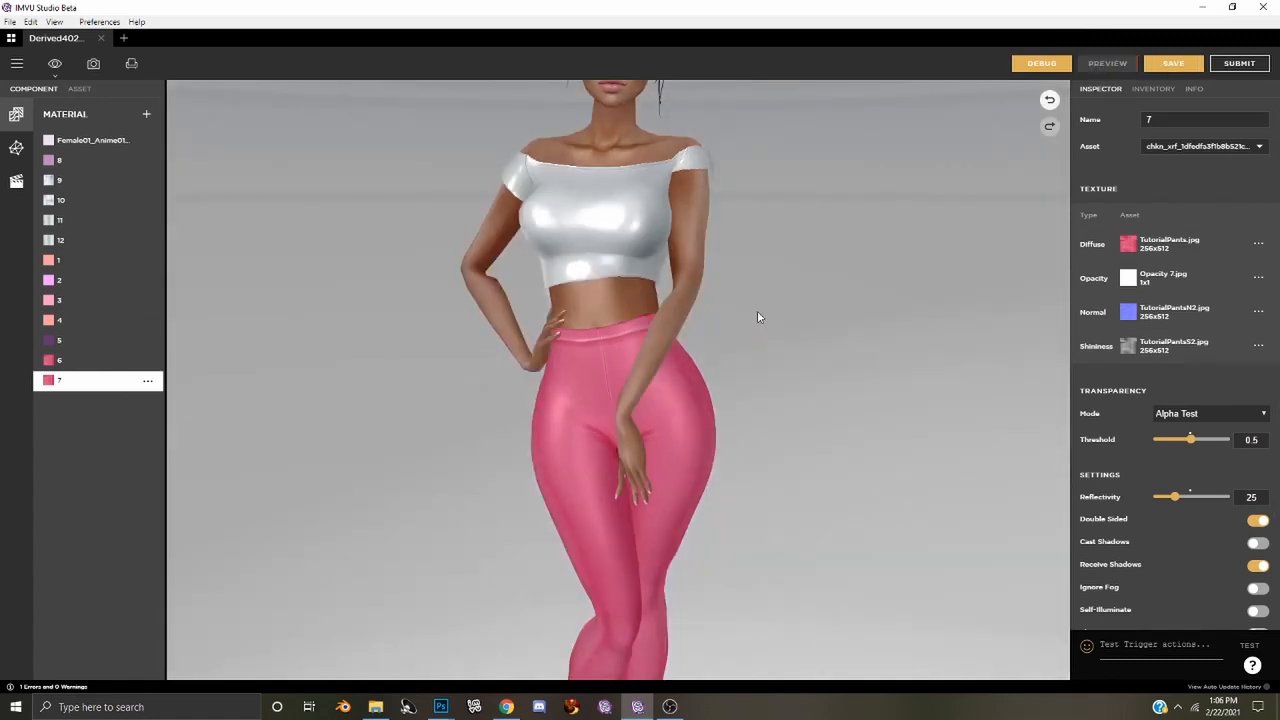